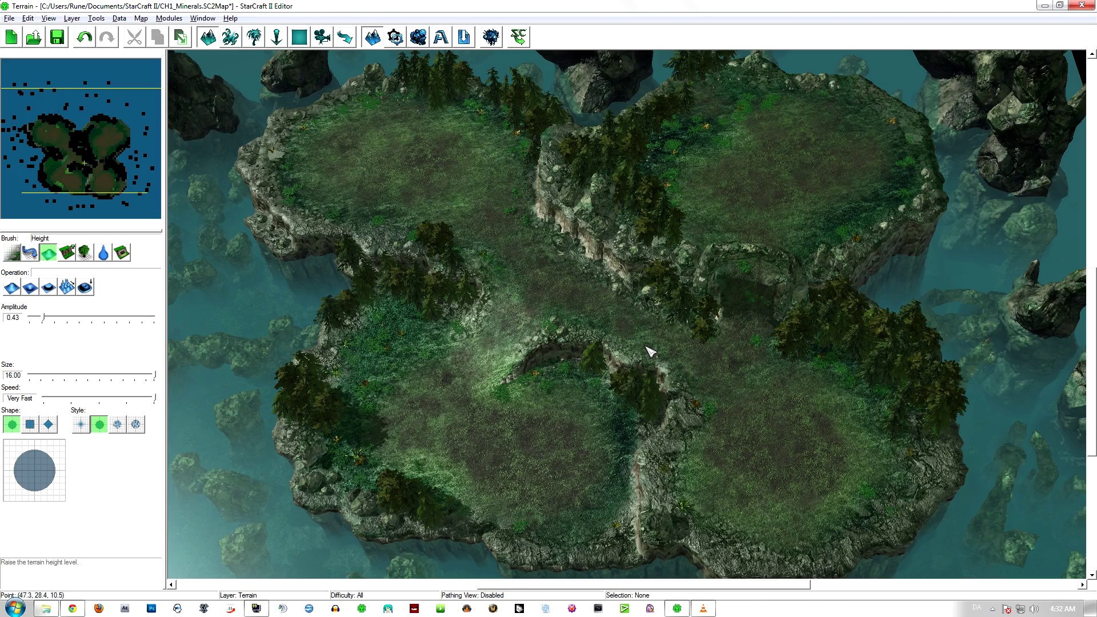
Survey the grassy plateaus and the paths connecting them one after another
{"action": "scroll", "coordinate": [646, 347], "scroll_direction": "up", "scroll_amount": 3}
{"action": "right_click_drag", "start_coordinate": [546, 302], "coordinate": [859, 467]}
{"action": "right_click_drag", "start_coordinate": [619, 351], "coordinate": [591, 143]}
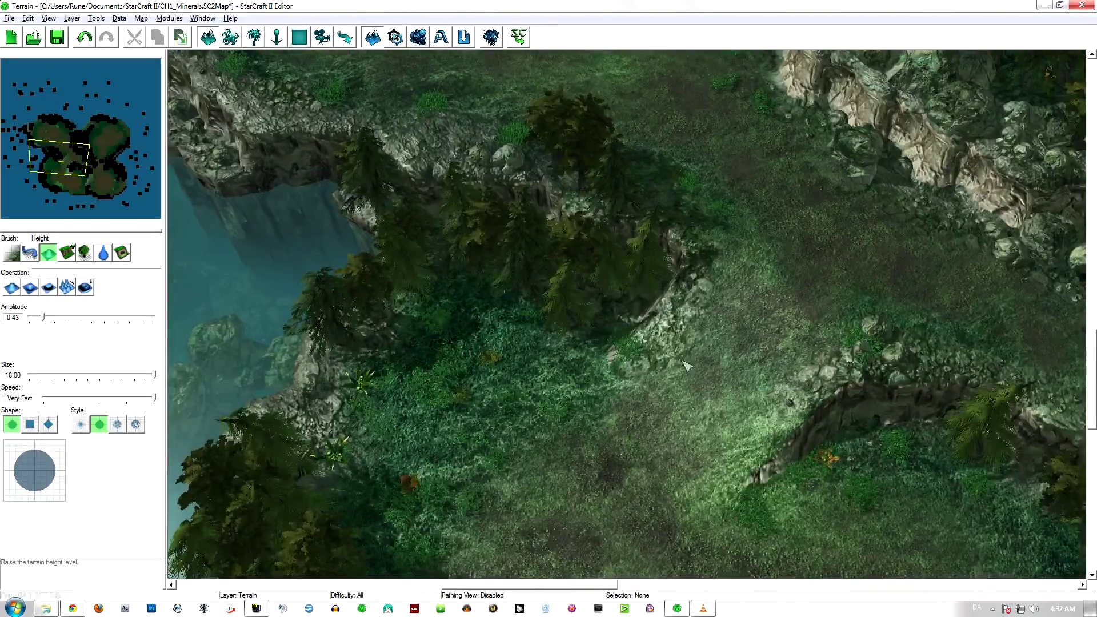
{"action": "right_click_drag", "start_coordinate": [683, 361], "coordinate": [592, 235]}
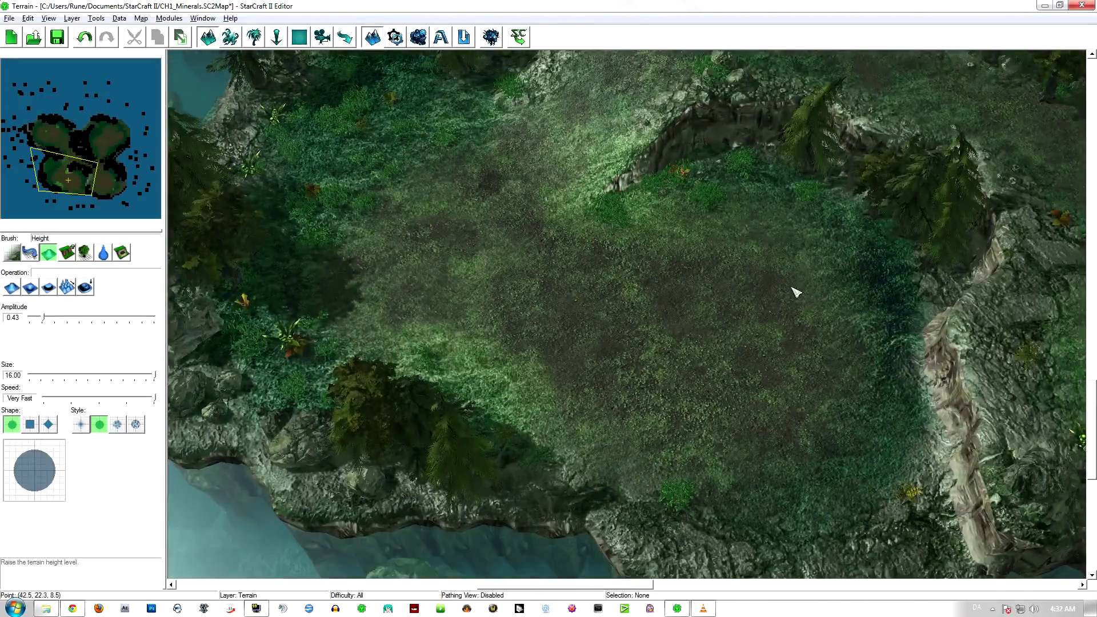
{"action": "right_click_drag", "start_coordinate": [792, 289], "coordinate": [418, 286]}
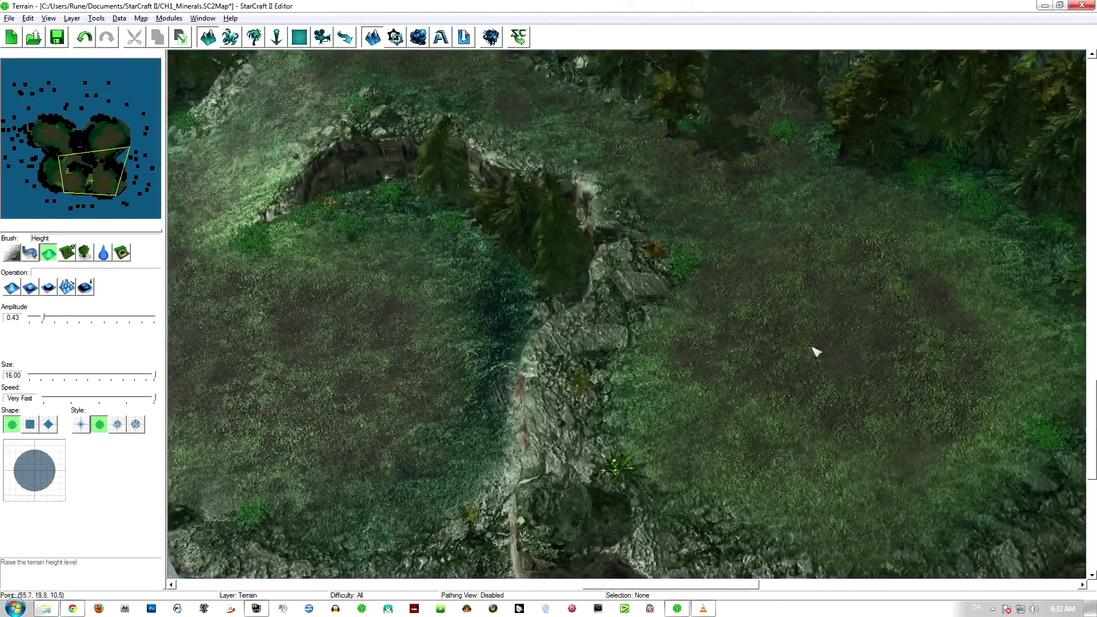
{"action": "right_click_drag", "start_coordinate": [812, 346], "coordinate": [719, 403]}
{"action": "right_click_drag", "start_coordinate": [712, 240], "coordinate": [630, 456]}
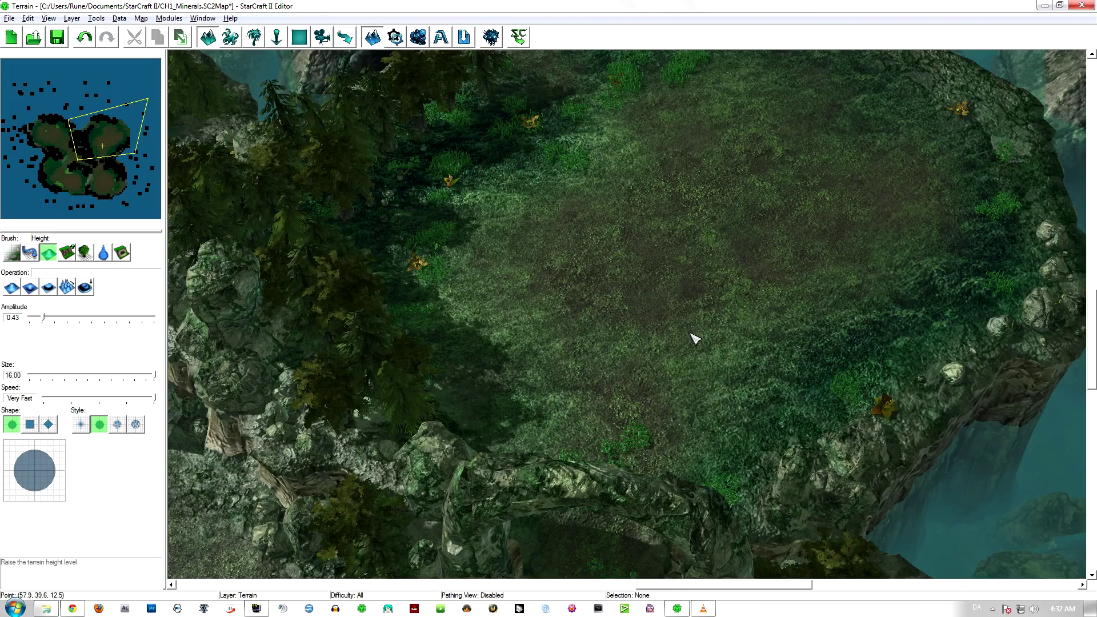
{"action": "right_click_drag", "start_coordinate": [765, 286], "coordinate": [994, 274]}
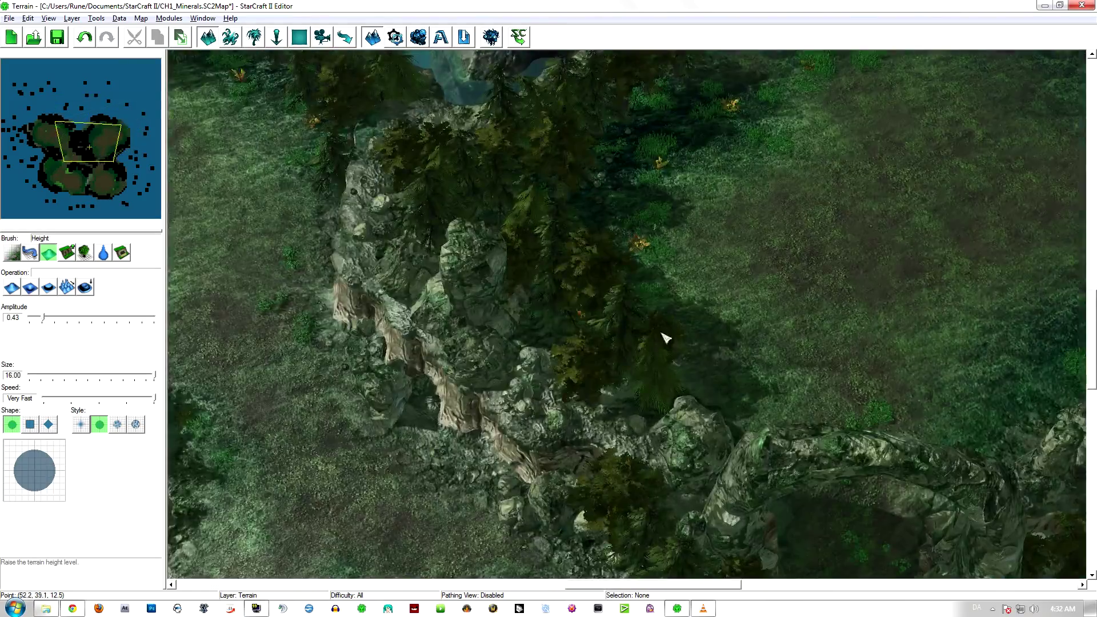
{"action": "middle_click_drag", "start_coordinate": [666, 338], "coordinate": [839, 440]}
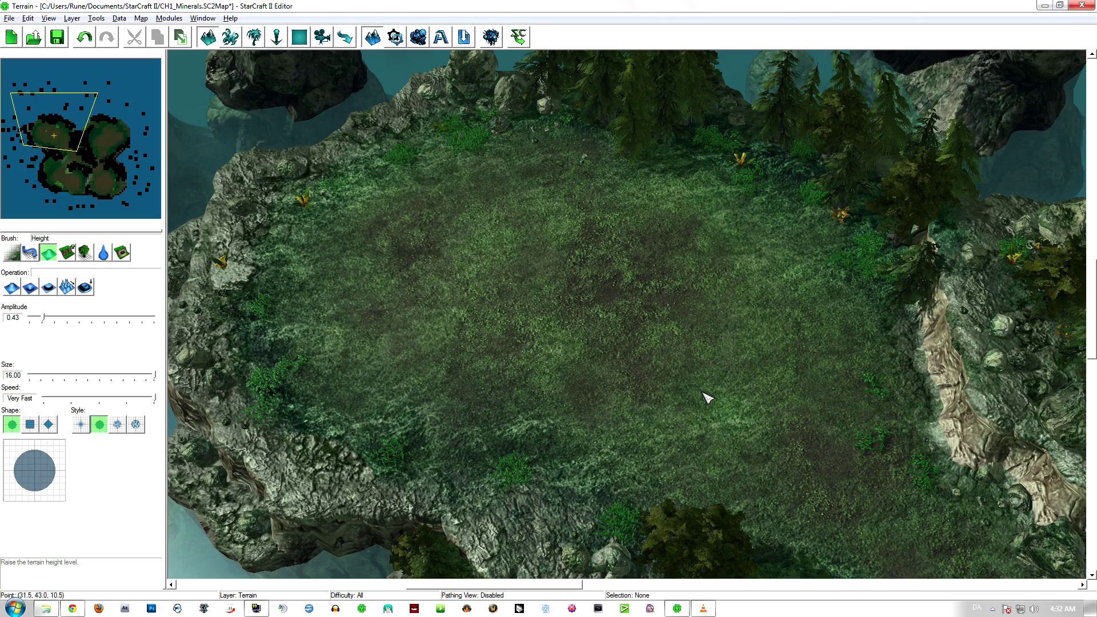
{"action": "right_click_drag", "start_coordinate": [703, 392], "coordinate": [493, 201]}
{"action": "right_click_drag", "start_coordinate": [820, 426], "coordinate": [604, 282]}
{"action": "right_click_drag", "start_coordinate": [855, 436], "coordinate": [579, 323]}
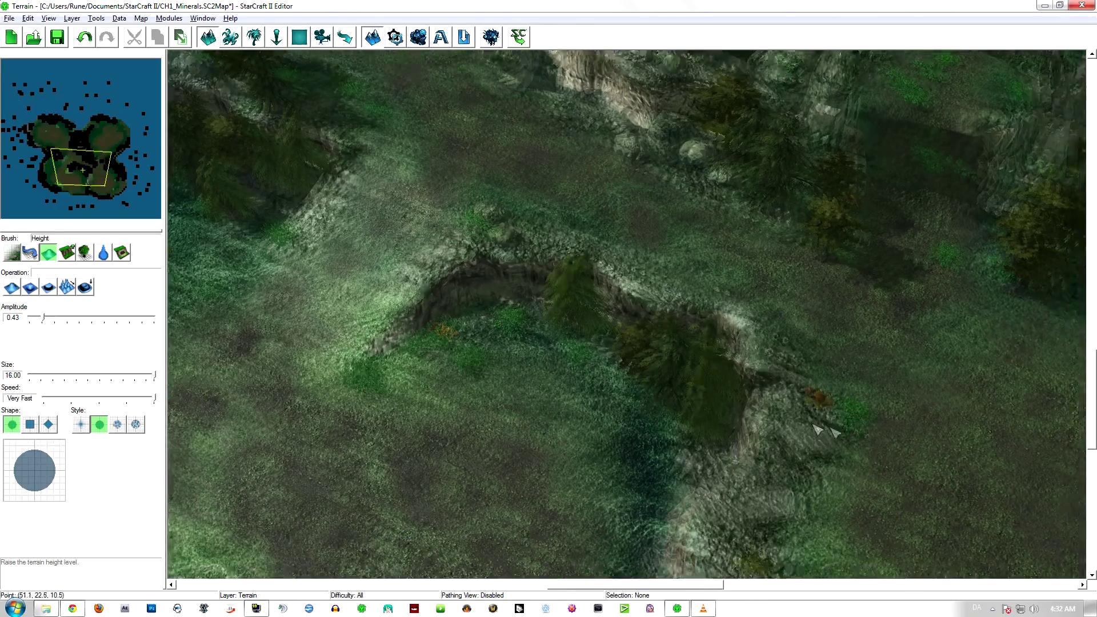
Examine the southeast plateau from ground level, the central path from above, and the overall island layout
{"action": "right_click_drag", "start_coordinate": [743, 413], "coordinate": [781, 462]}
{"action": "scroll", "coordinate": [783, 459], "scroll_direction": "up", "scroll_amount": 4}
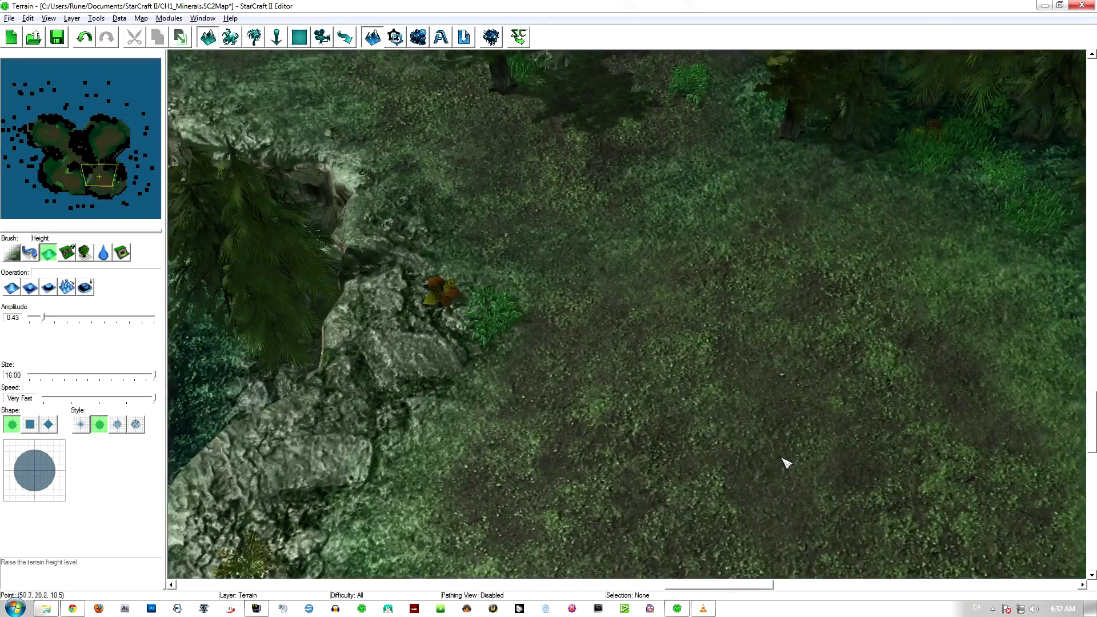
{"action": "right_click_drag", "start_coordinate": [884, 452], "coordinate": [466, 250], "text": "ctrl"}
{"action": "middle_click_drag", "start_coordinate": [684, 396], "coordinate": [856, 370]}
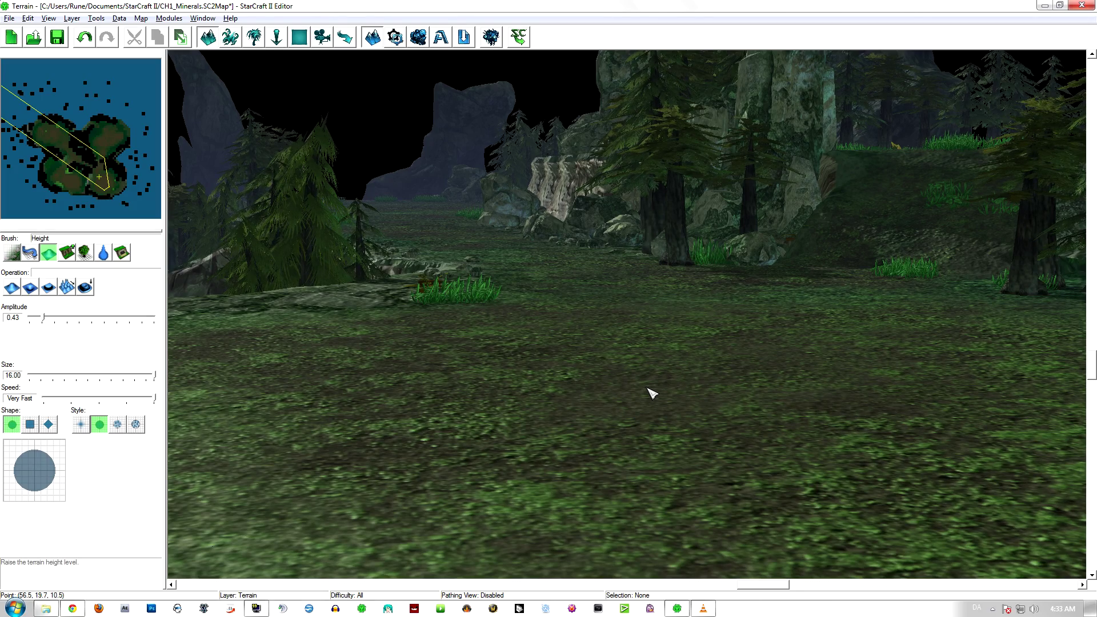
{"action": "key", "text": "ctrl+shift+v"}
{"action": "right_click_drag", "start_coordinate": [646, 387], "coordinate": [960, 529]}
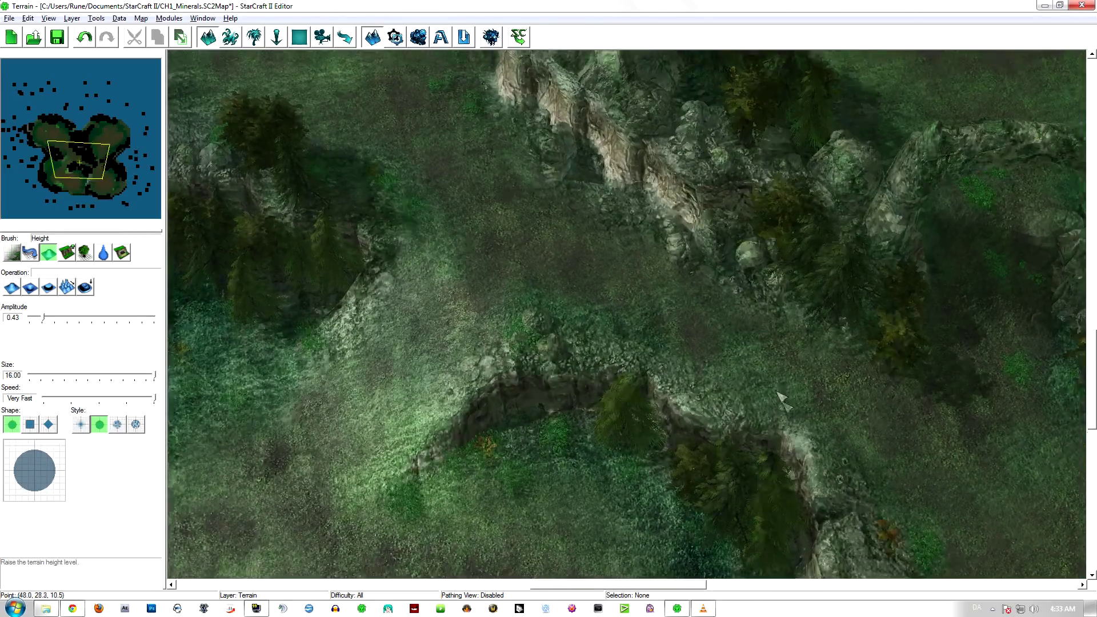
{"action": "right_click_drag", "start_coordinate": [780, 392], "coordinate": [803, 439]}
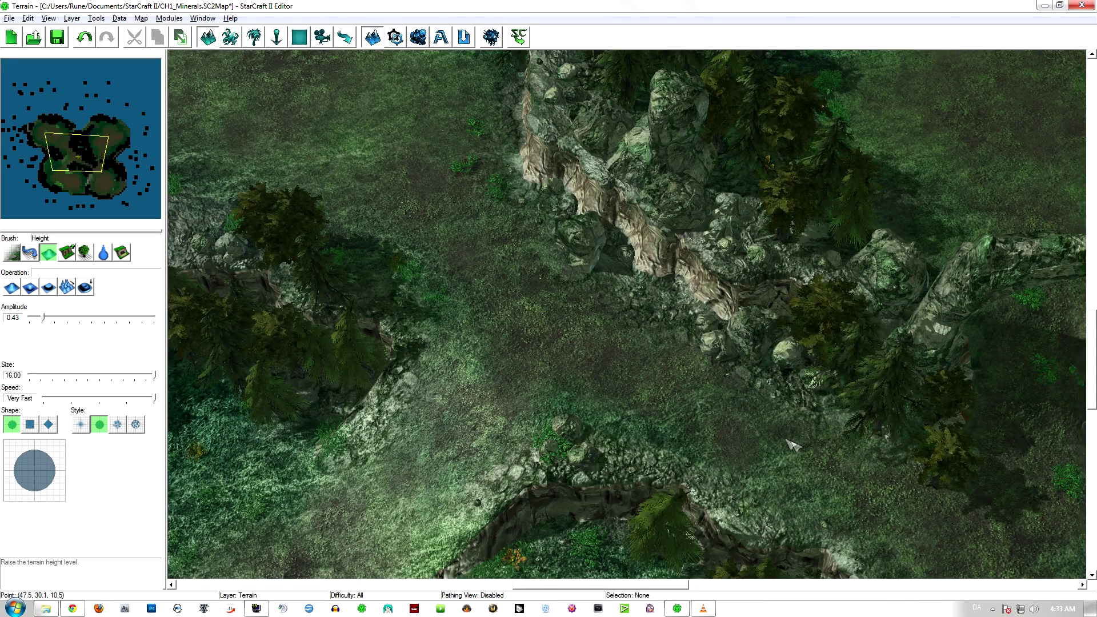
{"action": "scroll", "coordinate": [762, 439], "scroll_direction": "down", "scroll_amount": 4}
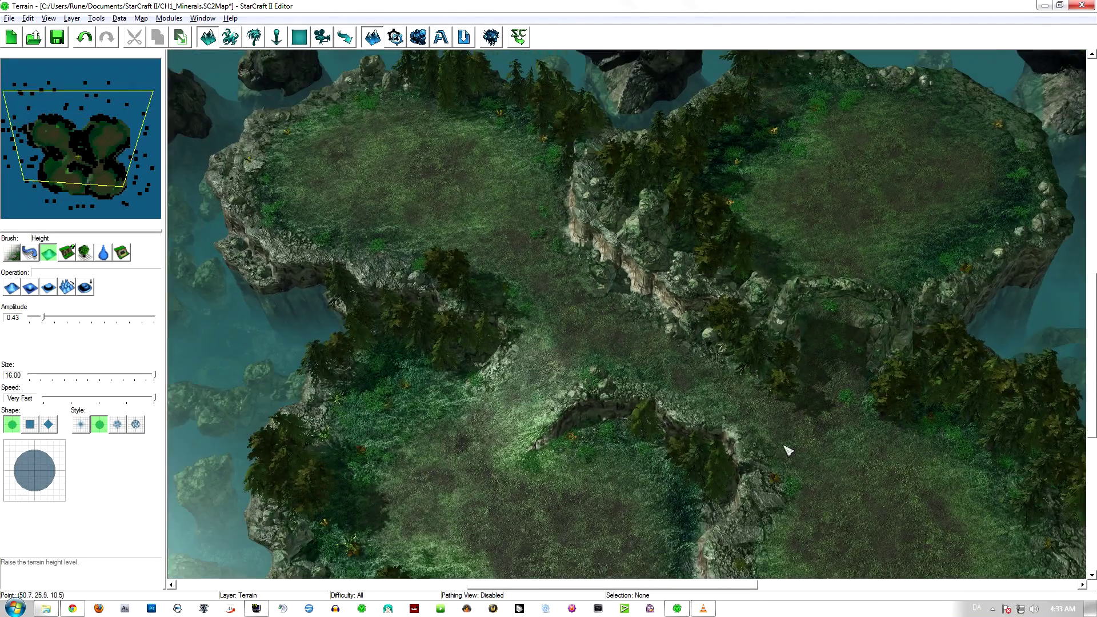
{"action": "scroll", "coordinate": [785, 445], "scroll_direction": "down", "scroll_amount": 1}
{"action": "right_click_drag", "start_coordinate": [784, 446], "coordinate": [760, 439]}
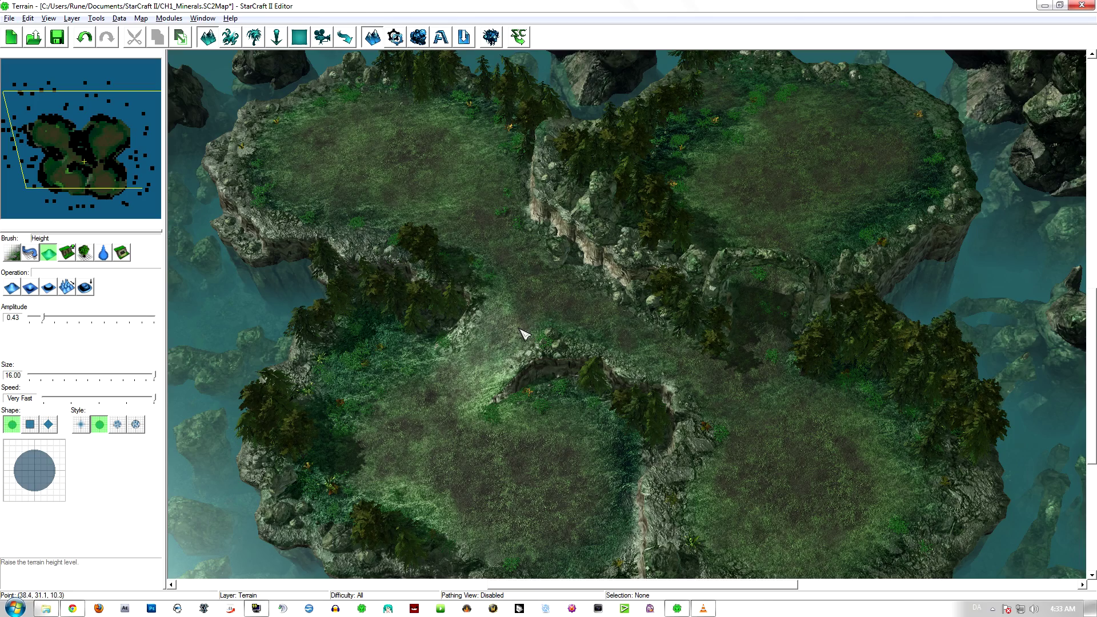
Inspect the central cliff's rocks up close and the southeast plateau's surroundings from a low angle
{"action": "scroll", "coordinate": [559, 336], "scroll_direction": "up", "scroll_amount": 10}
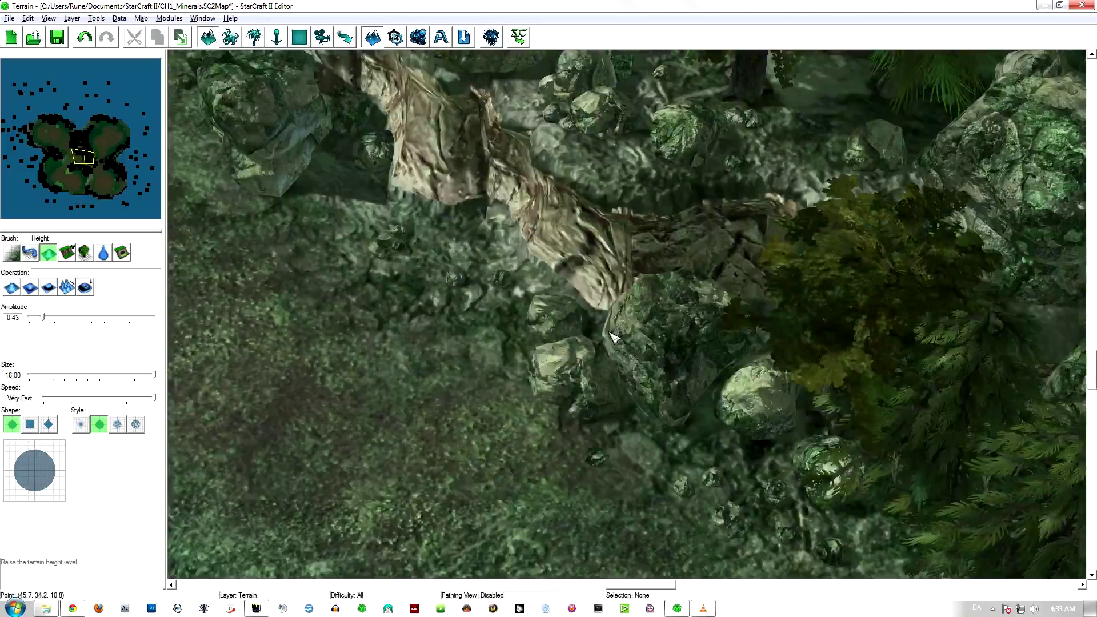
{"action": "scroll", "coordinate": [622, 343], "scroll_direction": "up", "scroll_amount": 5}
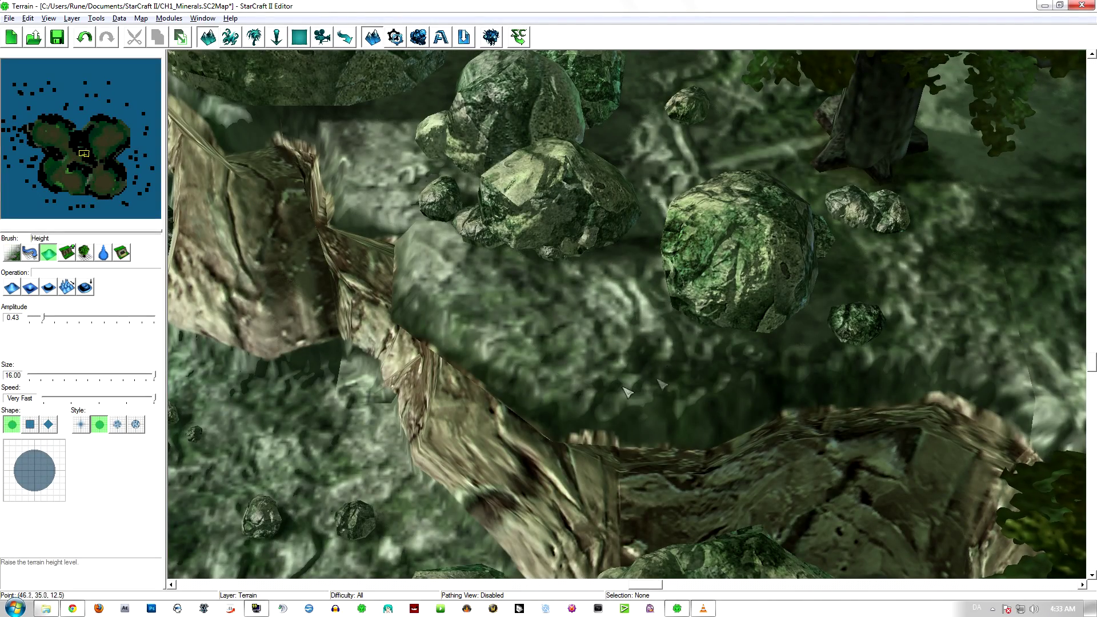
{"action": "scroll", "coordinate": [633, 332], "scroll_direction": "down", "scroll_amount": 4}
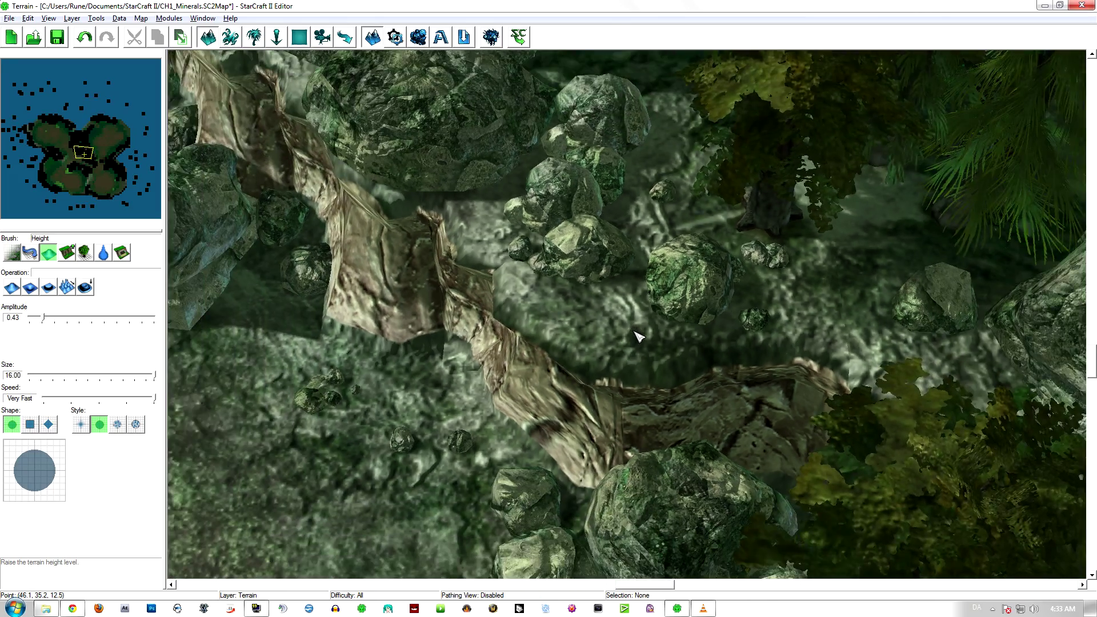
{"action": "scroll", "coordinate": [638, 337], "scroll_direction": "down", "scroll_amount": 5}
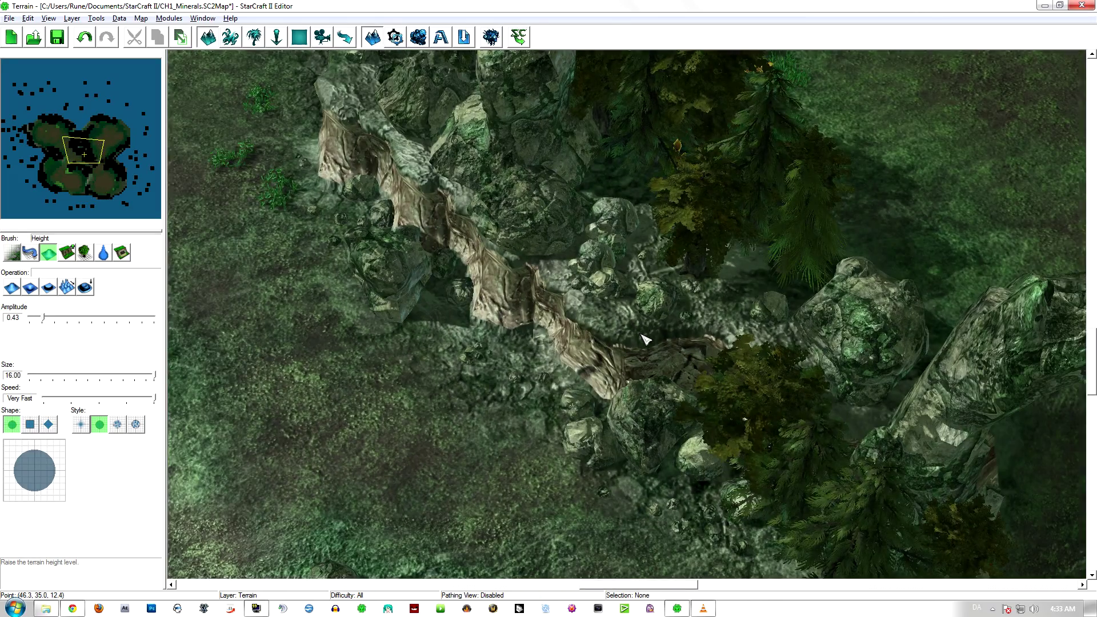
{"action": "scroll", "coordinate": [589, 334], "scroll_direction": "down", "scroll_amount": 5}
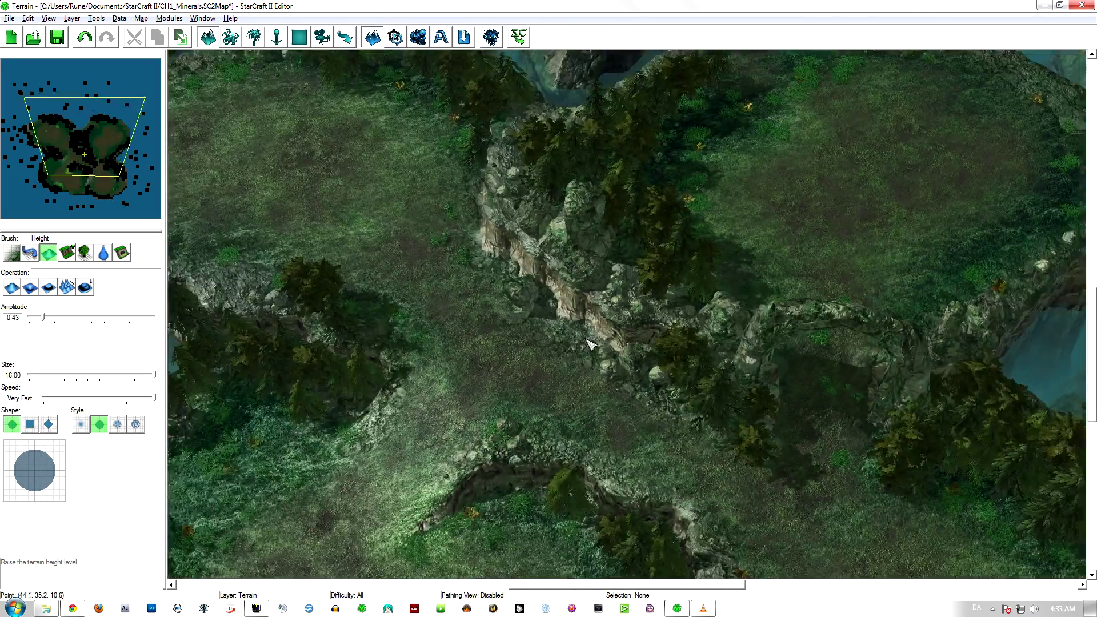
{"action": "right_click_drag", "start_coordinate": [591, 347], "coordinate": [584, 299]}
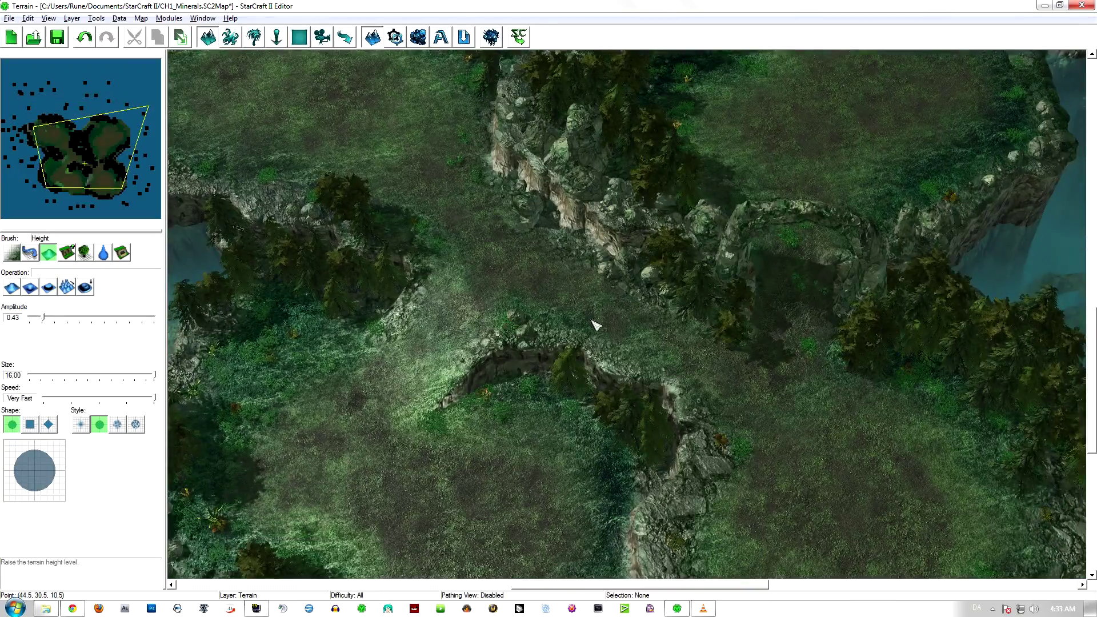
{"action": "scroll", "coordinate": [612, 343], "scroll_direction": "up", "scroll_amount": 5}
{"action": "right_click_drag", "start_coordinate": [613, 344], "coordinate": [472, 137], "text": "ctrl"}
{"action": "right_click_drag", "start_coordinate": [554, 280], "coordinate": [403, 309]}
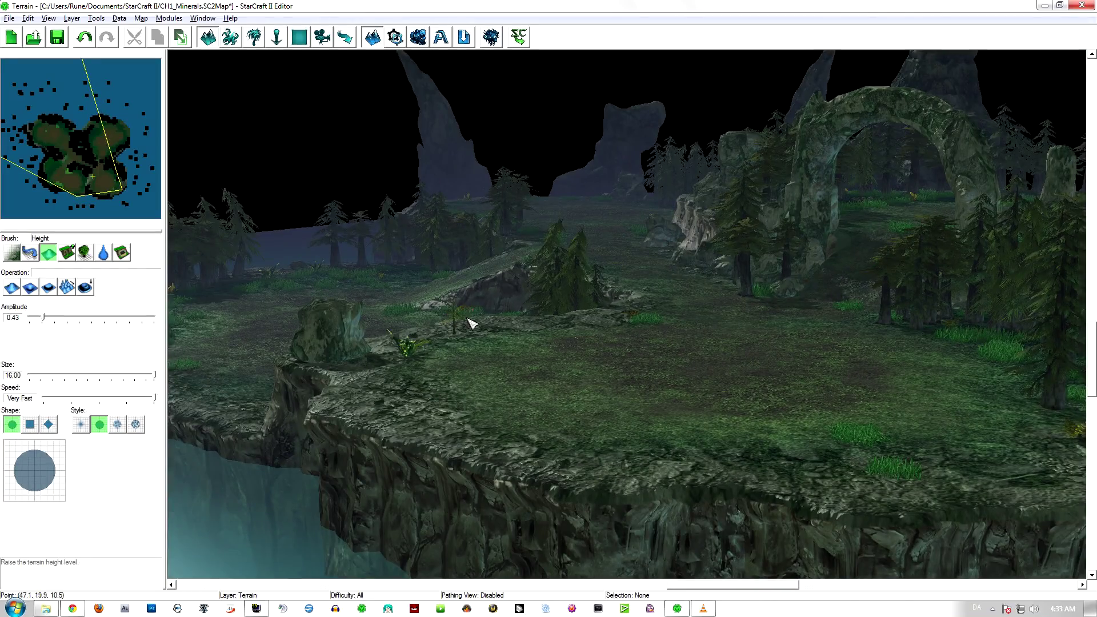
{"action": "key", "text": "ctrl+shift+c"}
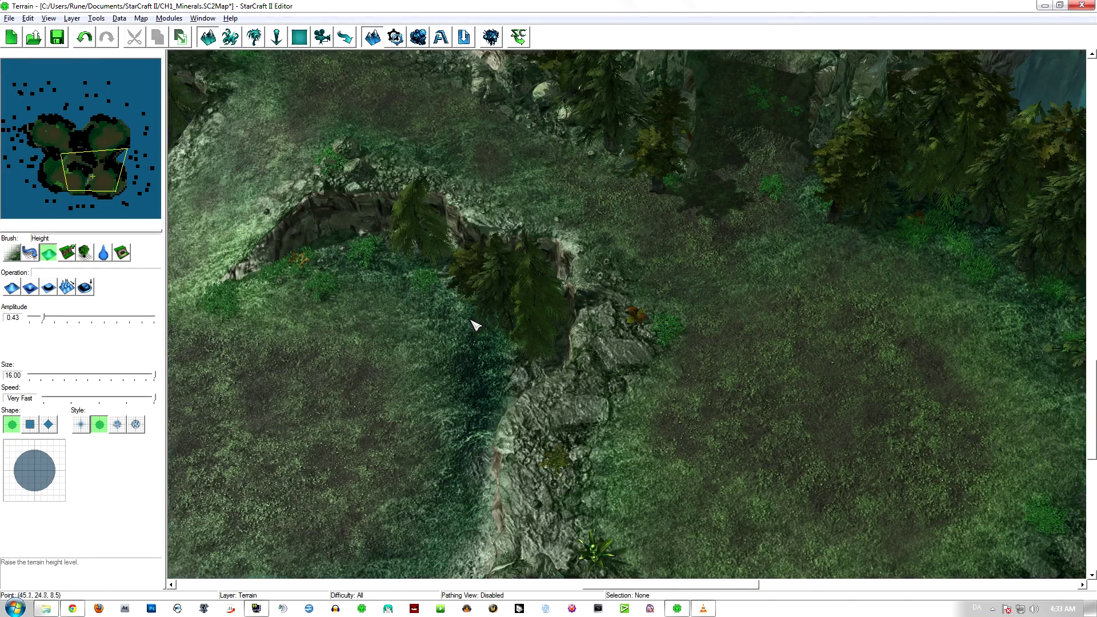
{"action": "right_click_drag", "start_coordinate": [474, 323], "coordinate": [669, 486]}
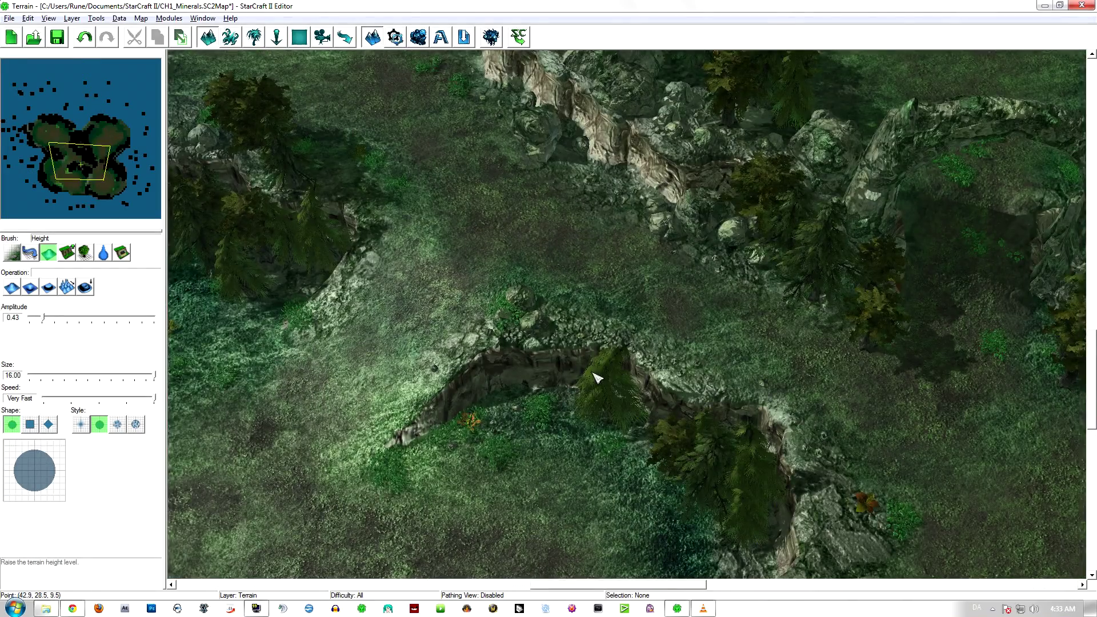
{"action": "middle_click_drag", "start_coordinate": [492, 343], "coordinate": [523, 410]}
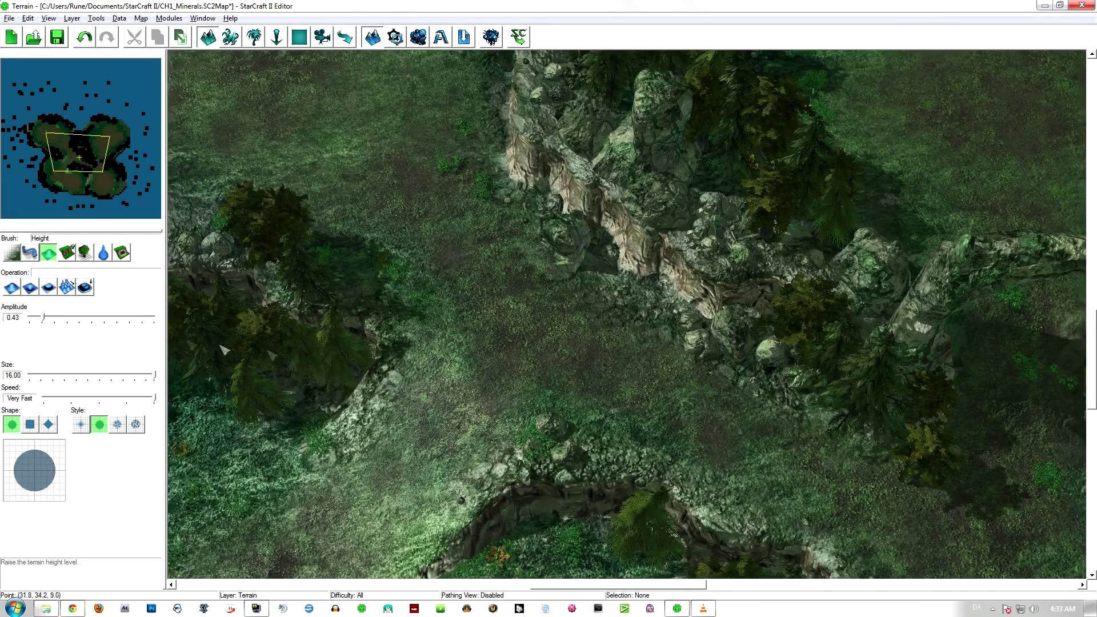
Choose the Raise height operation with brush size 6.00 and raise the terrain along the northeast plateau's northwestern edge
{"action": "left_click", "coordinate": [19, 292]}
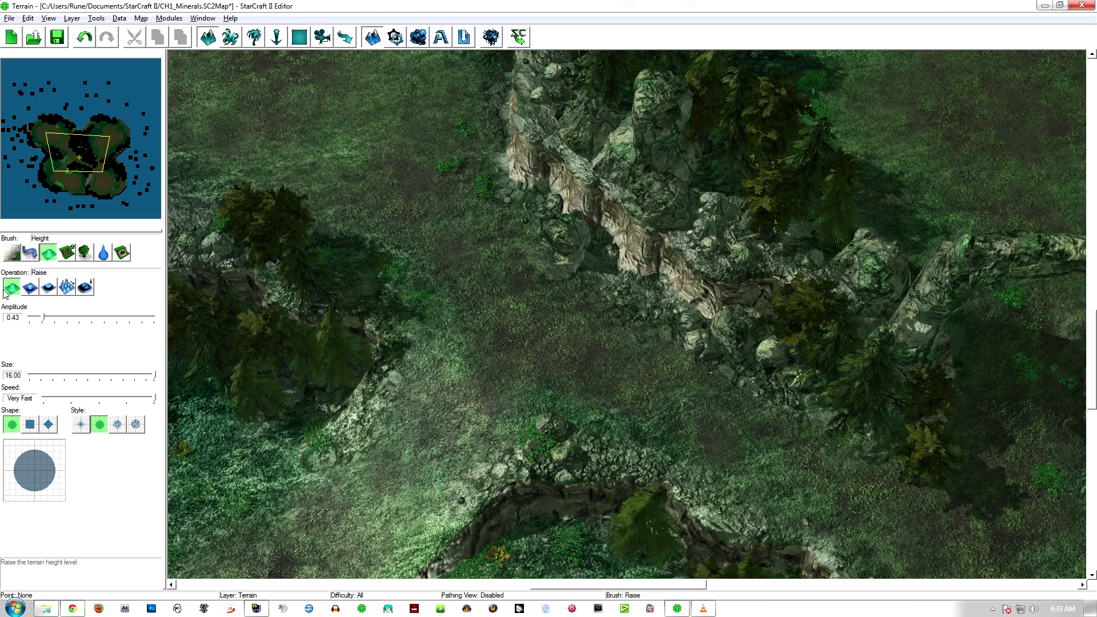
{"action": "left_click_drag", "start_coordinate": [114, 375], "coordinate": [73, 378]}
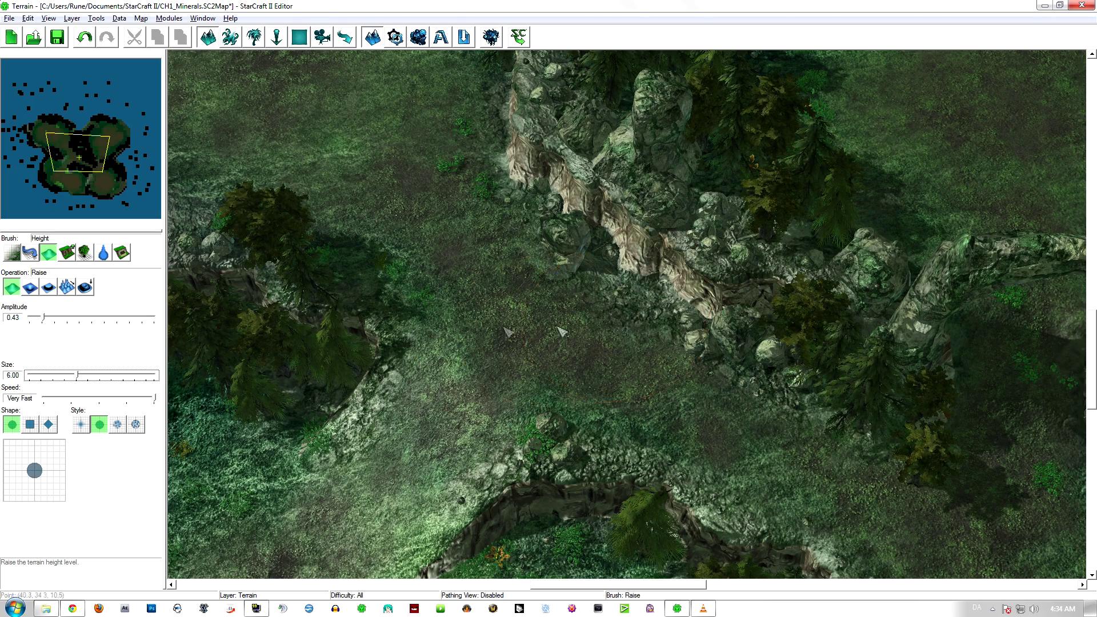
{"action": "scroll", "coordinate": [583, 330], "scroll_direction": "down", "scroll_amount": 5}
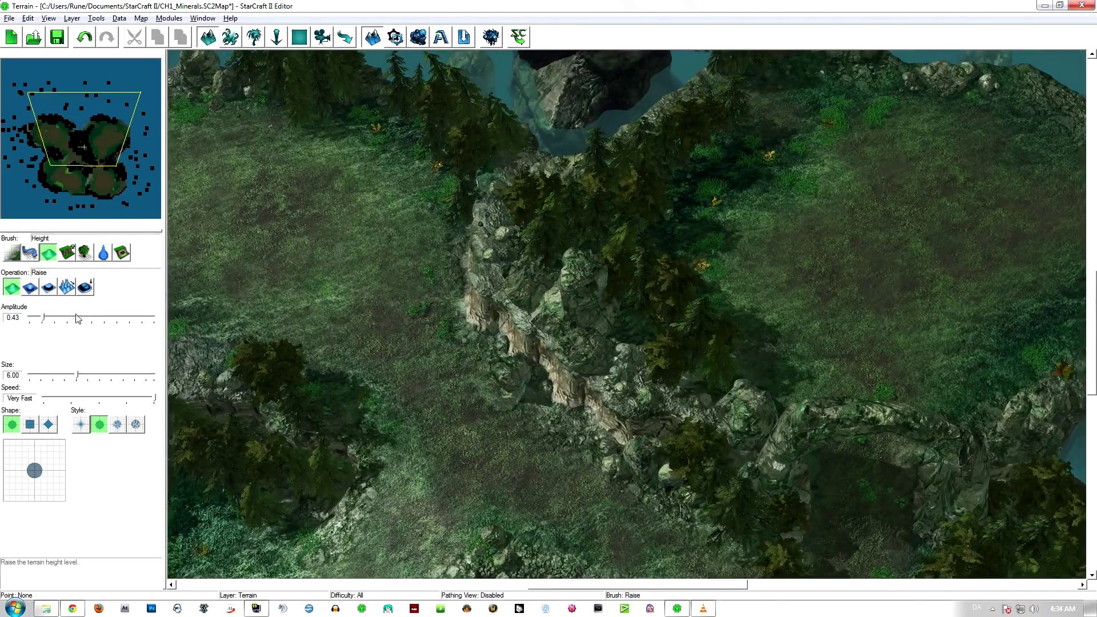
{"action": "right_click_drag", "start_coordinate": [466, 288], "coordinate": [449, 305]}
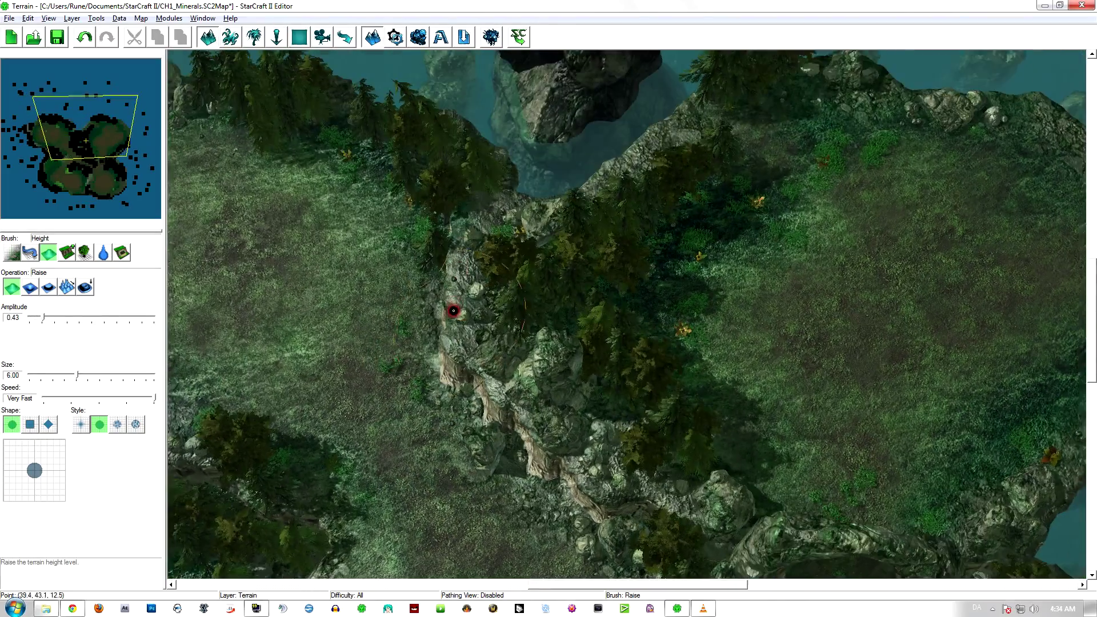
{"action": "mouse_move", "coordinate": [754, 131]}
{"action": "left_mouse_down"}
{"action": "mouse_move", "coordinate": [686, 217]}
{"action": "mouse_move", "coordinate": [522, 238]}
{"action": "mouse_move", "coordinate": [544, 306]}
{"action": "mouse_move", "coordinate": [768, 515]}
{"action": "mouse_move", "coordinate": [582, 223]}
{"action": "mouse_move", "coordinate": [537, 206]}
{"action": "left_mouse_up"}
{"action": "mouse_move", "coordinate": [577, 268]}
{"action": "right_mouse_down"}
{"action": "mouse_move", "coordinate": [485, 316]}
{"action": "mouse_move", "coordinate": [458, 317]}
{"action": "right_mouse_up"}
{"action": "mouse_move", "coordinate": [457, 317]}
{"action": "right_mouse_down", "text": "ctrl"}
{"action": "mouse_move", "coordinate": [348, 233]}
{"action": "mouse_move", "coordinate": [290, 226]}
{"action": "right_mouse_up", "text": "ctrl"}
{"action": "middle_click_drag", "start_coordinate": [289, 226], "coordinate": [599, 296], "text": "ctrl"}
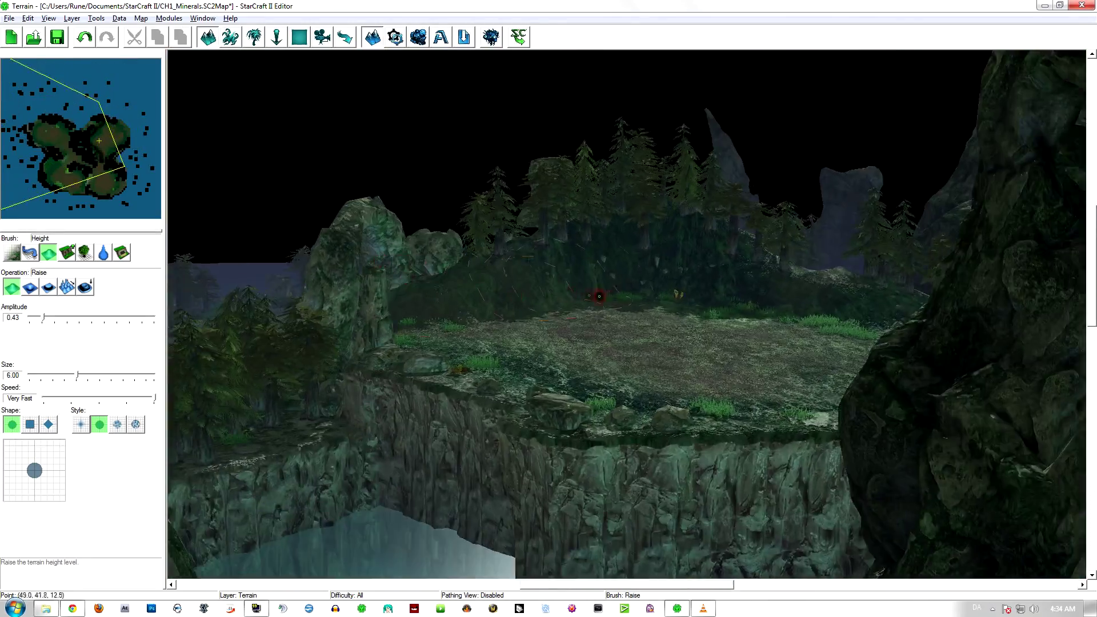
Raise the terrain along the tree-lined northern edge of the northwest plateau
{"action": "right_click_drag", "start_coordinate": [580, 306], "coordinate": [590, 119], "text": "ctrl"}
{"action": "right_click_drag", "start_coordinate": [372, 252], "coordinate": [750, 439]}
{"action": "middle_click_drag", "start_coordinate": [753, 444], "coordinate": [575, 370], "text": "ctrl"}
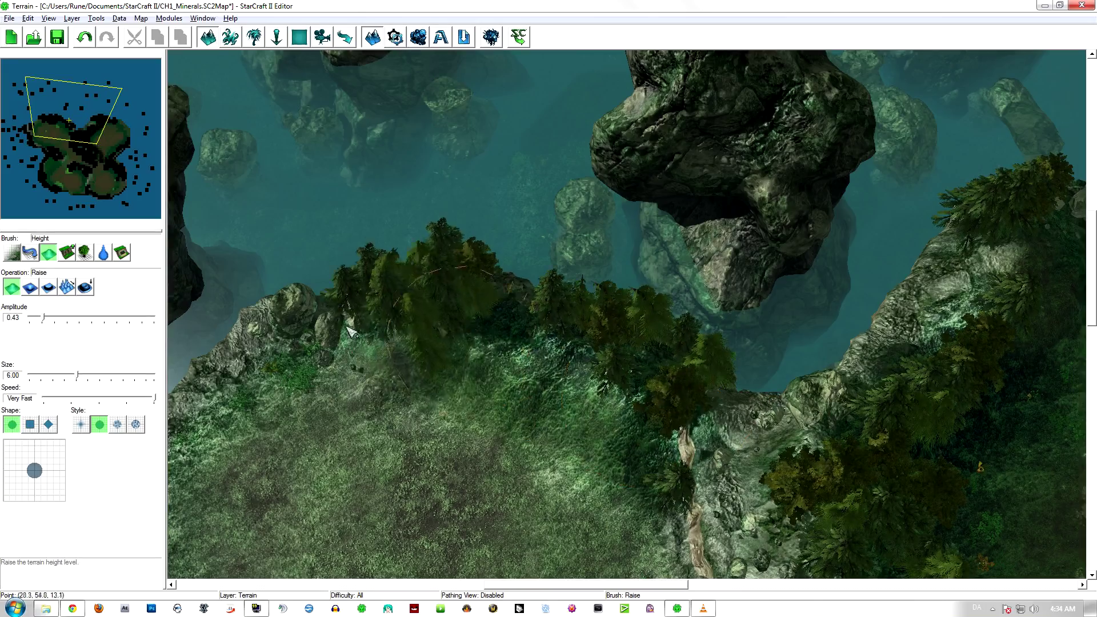
{"action": "left_click_drag", "start_coordinate": [348, 330], "coordinate": [513, 367]}
Raise the terrain along the western edge of the southwest plateau, down to its southern trees
{"action": "right_click_drag", "start_coordinate": [578, 354], "coordinate": [651, 261]}
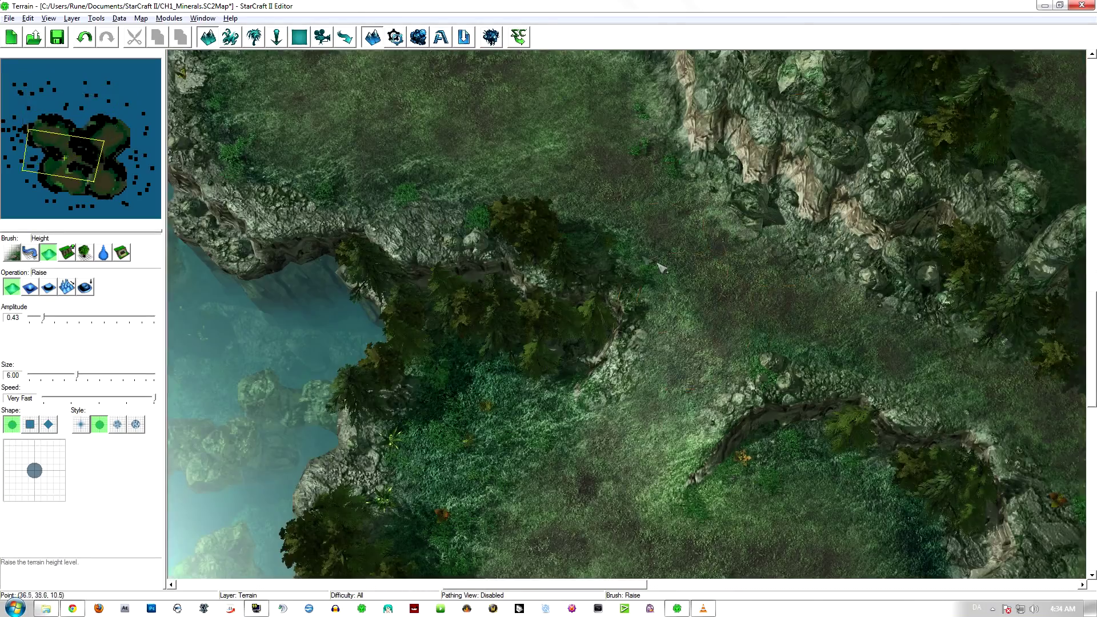
{"action": "left_click_drag", "start_coordinate": [433, 334], "coordinate": [398, 442]}
{"action": "right_click_drag", "start_coordinate": [405, 437], "coordinate": [421, 249]}
{"action": "left_click_drag", "start_coordinate": [422, 250], "coordinate": [576, 508]}
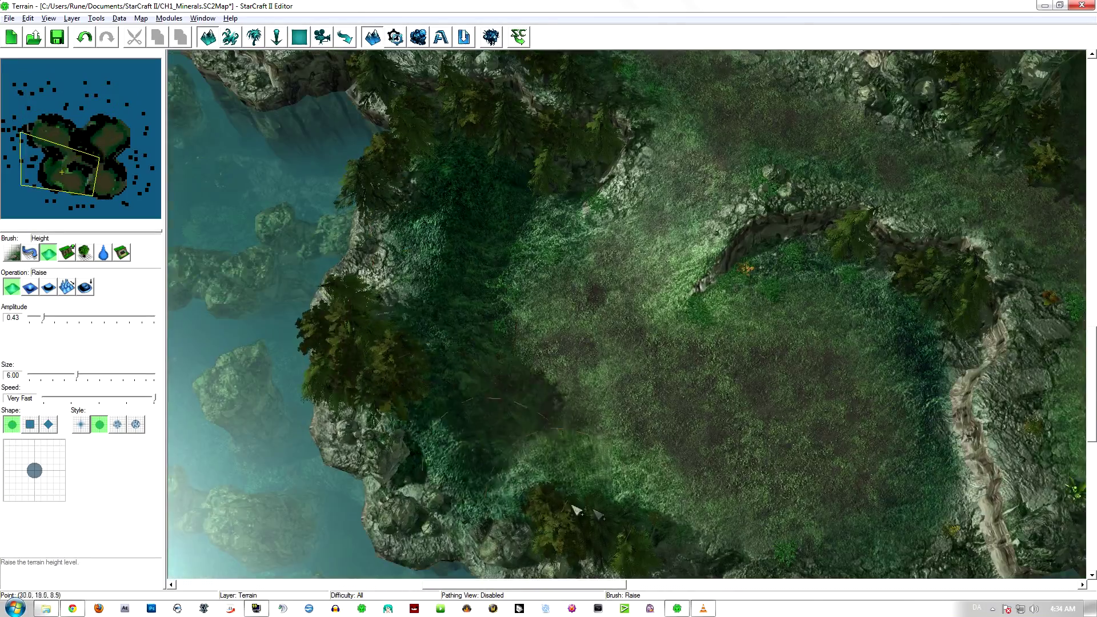
Raise the terrain around the eastern and southern edges of the southeast plateau
{"action": "right_click_drag", "start_coordinate": [572, 503], "coordinate": [422, 319]}
{"action": "mouse_move", "coordinate": [499, 314]}
{"action": "right_mouse_down"}
{"action": "mouse_move", "coordinate": [496, 330]}
{"action": "mouse_move", "coordinate": [328, 232]}
{"action": "right_mouse_up"}
{"action": "left_click_drag", "start_coordinate": [940, 357], "coordinate": [955, 344]}
{"action": "middle_click_drag", "start_coordinate": [955, 342], "coordinate": [733, 228], "text": "ctrl"}
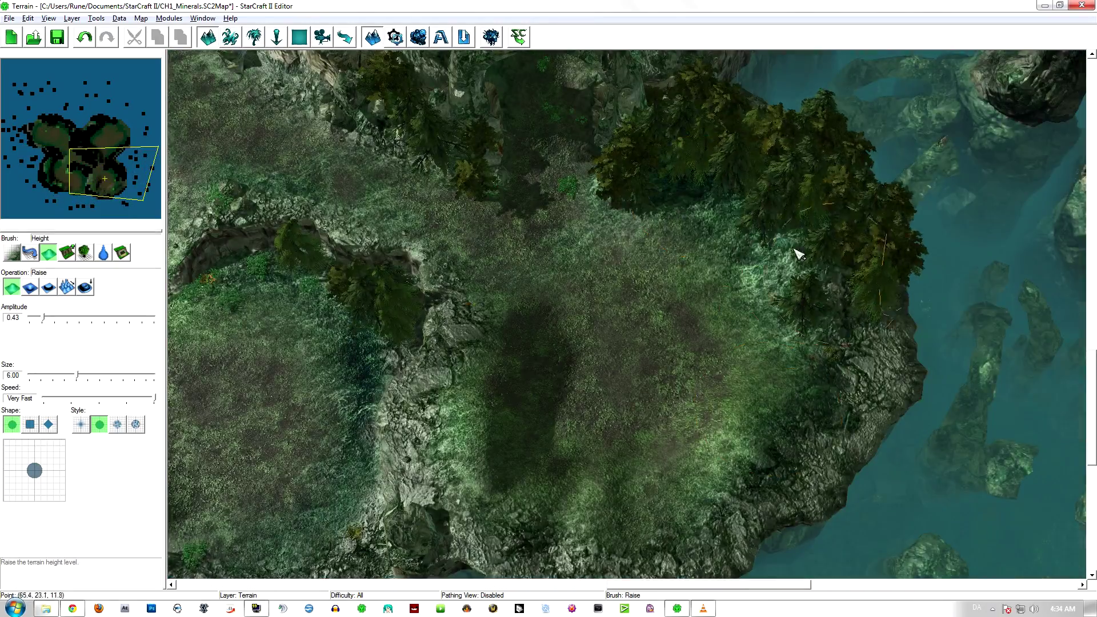
{"action": "mouse_move", "coordinate": [795, 251]}
{"action": "left_mouse_down"}
{"action": "mouse_move", "coordinate": [809, 320]}
{"action": "mouse_move", "coordinate": [737, 440]}
{"action": "left_mouse_up"}
{"action": "right_click_drag", "start_coordinate": [737, 440], "coordinate": [777, 309]}
{"action": "left_click_drag", "start_coordinate": [766, 331], "coordinate": [664, 409]}
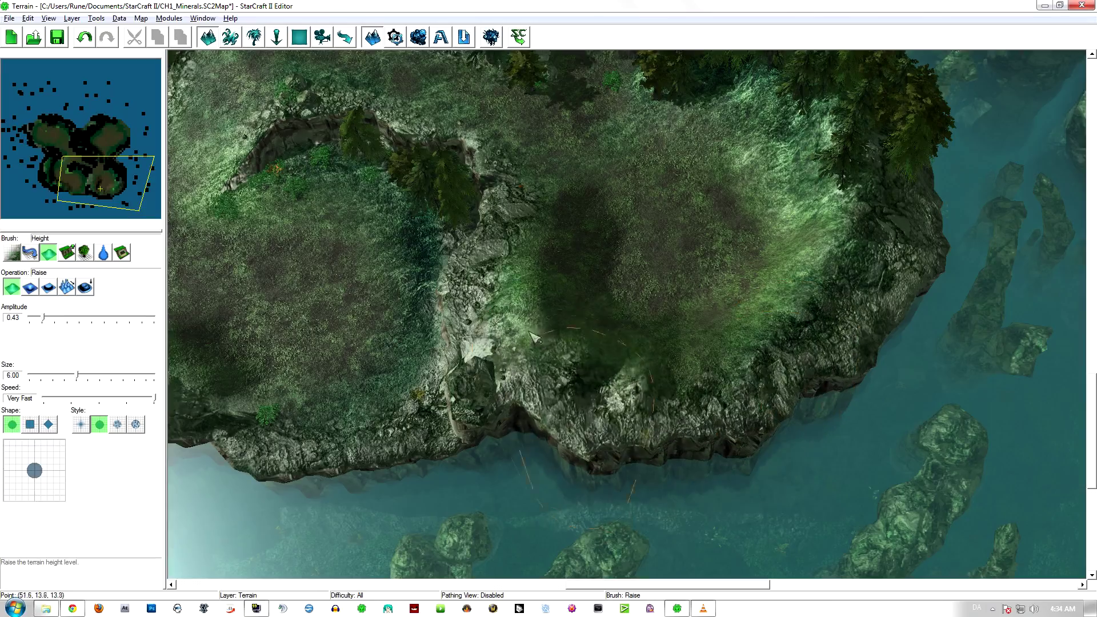
{"action": "right_click_drag", "start_coordinate": [745, 329], "coordinate": [709, 353]}
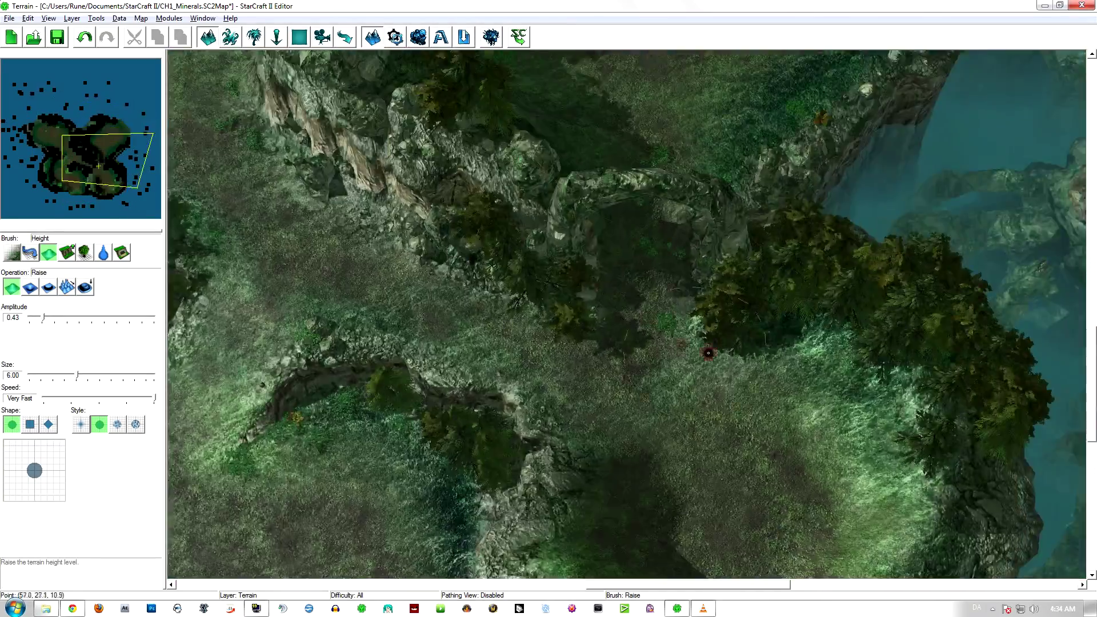
{"action": "middle_click_drag", "start_coordinate": [709, 352], "coordinate": [601, 290], "text": "ctrl"}
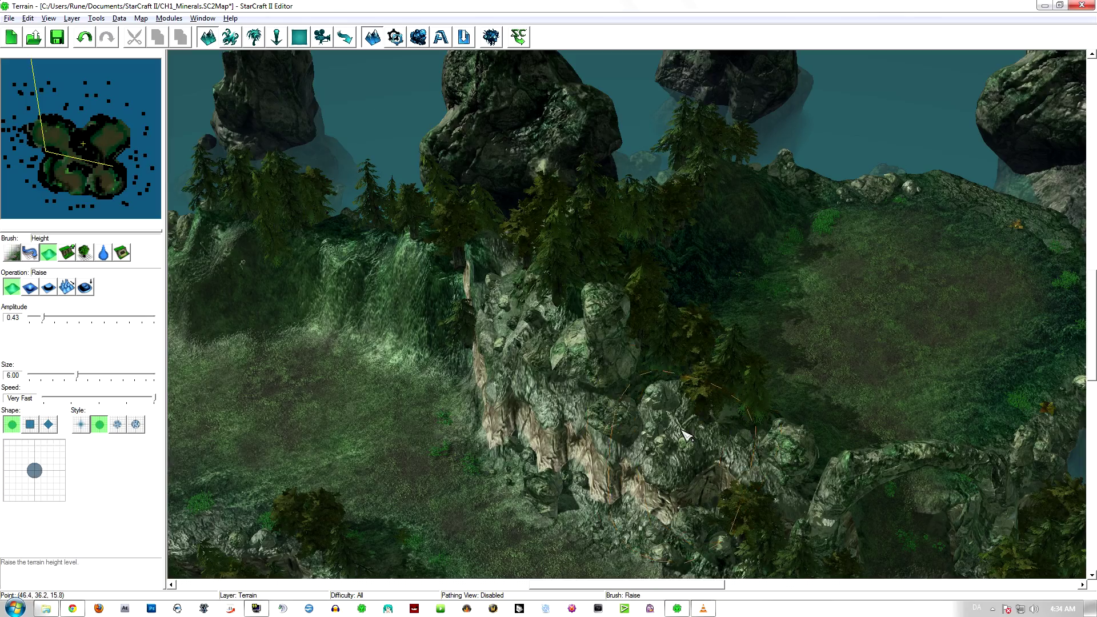
Choose the Lower height operation and lower the grassy floor of the northwest plateau with the size 6.00 brush
{"action": "middle_click_drag", "start_coordinate": [709, 420], "coordinate": [509, 413], "text": "ctrl"}
{"action": "middle_click_drag", "start_coordinate": [614, 449], "coordinate": [800, 182], "text": "ctrl"}
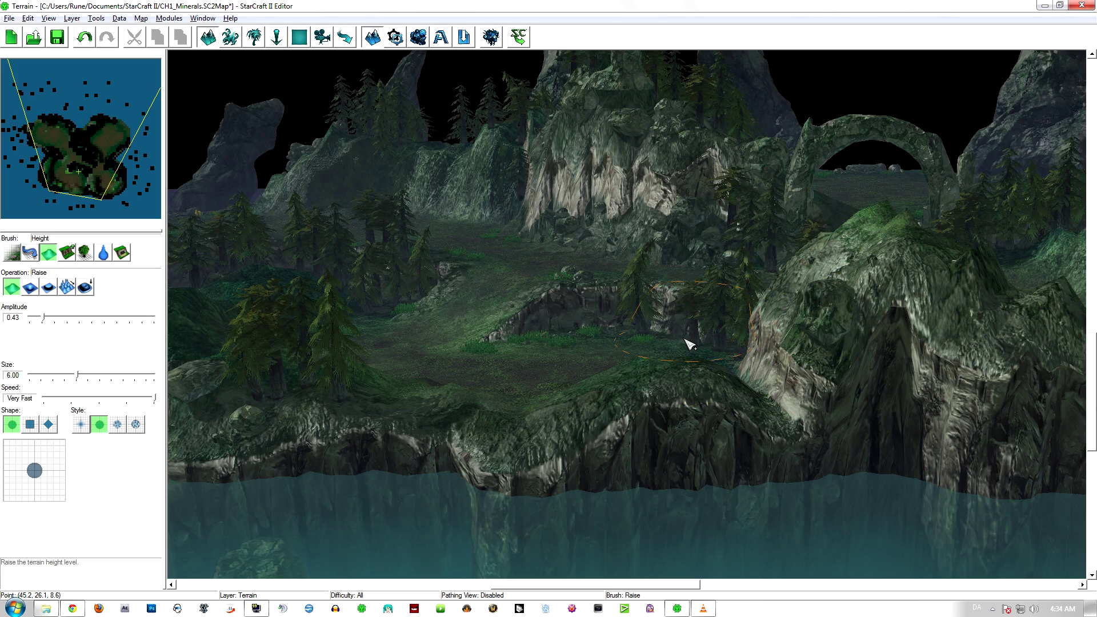
{"action": "key", "text": "ctrl+shift+c"}
{"action": "right_click_drag", "start_coordinate": [685, 340], "coordinate": [753, 412]}
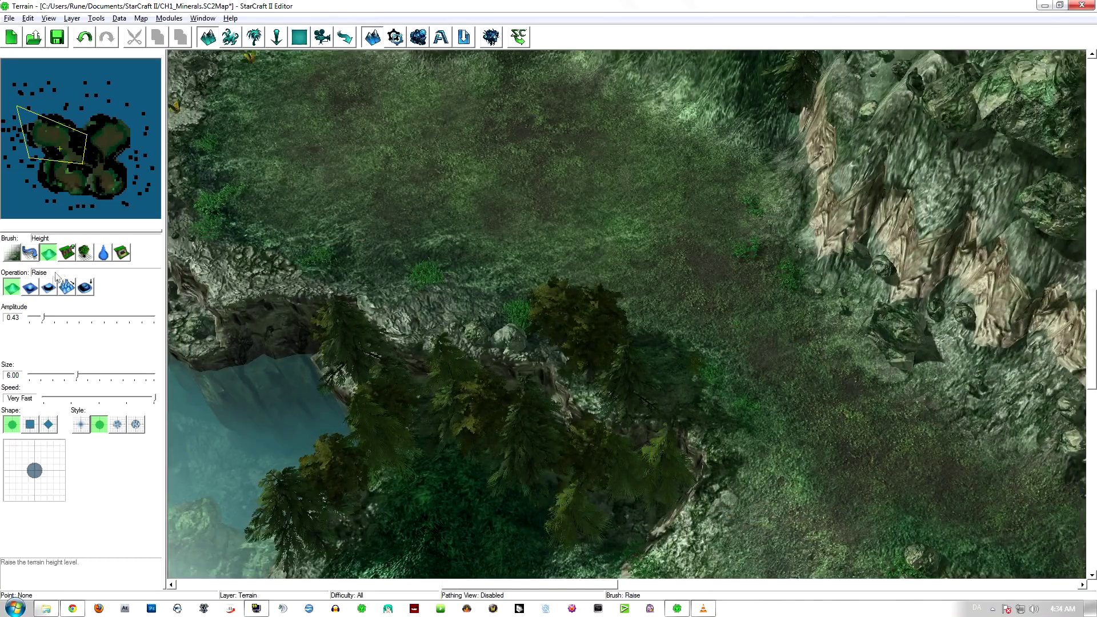
{"action": "left_click", "coordinate": [31, 289]}
{"action": "right_click_drag", "start_coordinate": [334, 238], "coordinate": [368, 354]}
{"action": "right_click_drag", "start_coordinate": [419, 298], "coordinate": [523, 272]}
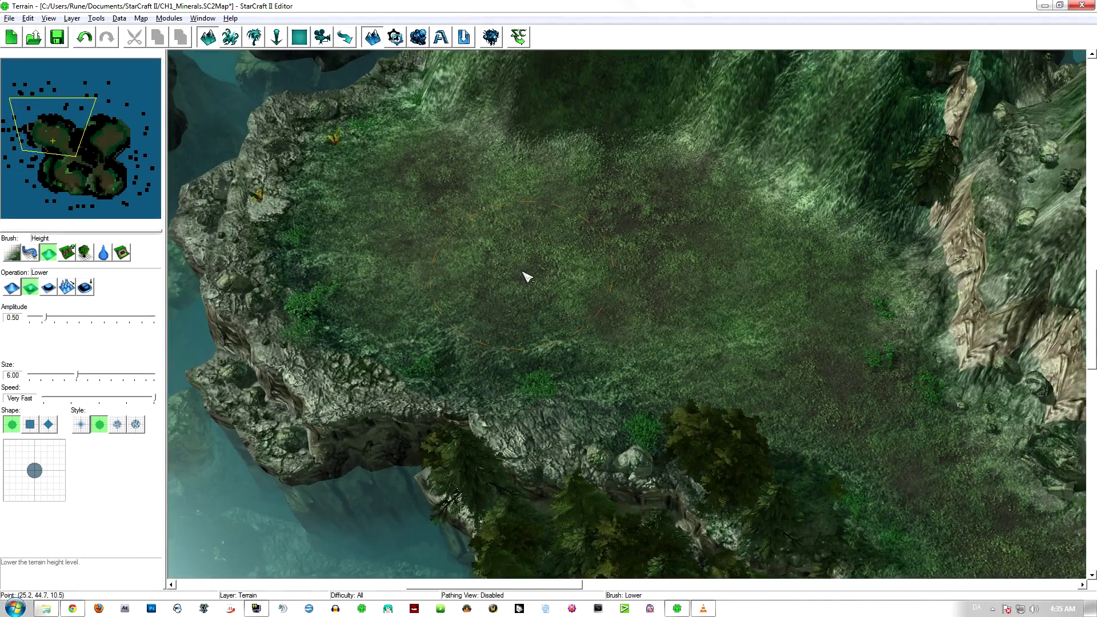
{"action": "mouse_move", "coordinate": [458, 158]}
{"action": "left_mouse_down"}
{"action": "mouse_move", "coordinate": [368, 144]}
{"action": "mouse_move", "coordinate": [323, 306]}
{"action": "mouse_move", "coordinate": [435, 411]}
{"action": "mouse_move", "coordinate": [600, 445]}
{"action": "mouse_move", "coordinate": [455, 324]}
{"action": "mouse_move", "coordinate": [598, 301]}
{"action": "mouse_move", "coordinate": [501, 242]}
{"action": "mouse_move", "coordinate": [623, 209]}
{"action": "mouse_move", "coordinate": [709, 344]}
{"action": "mouse_move", "coordinate": [729, 353]}
{"action": "left_mouse_up"}
Lower the path running from the northwest plateau along the foot of the central cliff
{"action": "right_click_drag", "start_coordinate": [817, 398], "coordinate": [468, 206]}
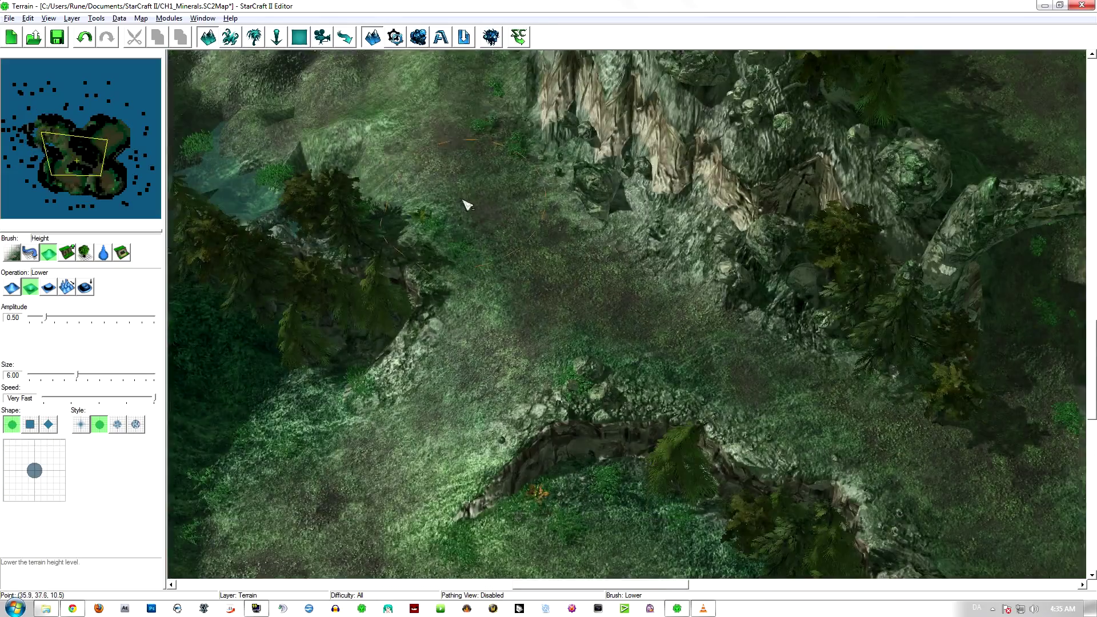
{"action": "left_click_drag", "start_coordinate": [467, 204], "coordinate": [475, 216]}
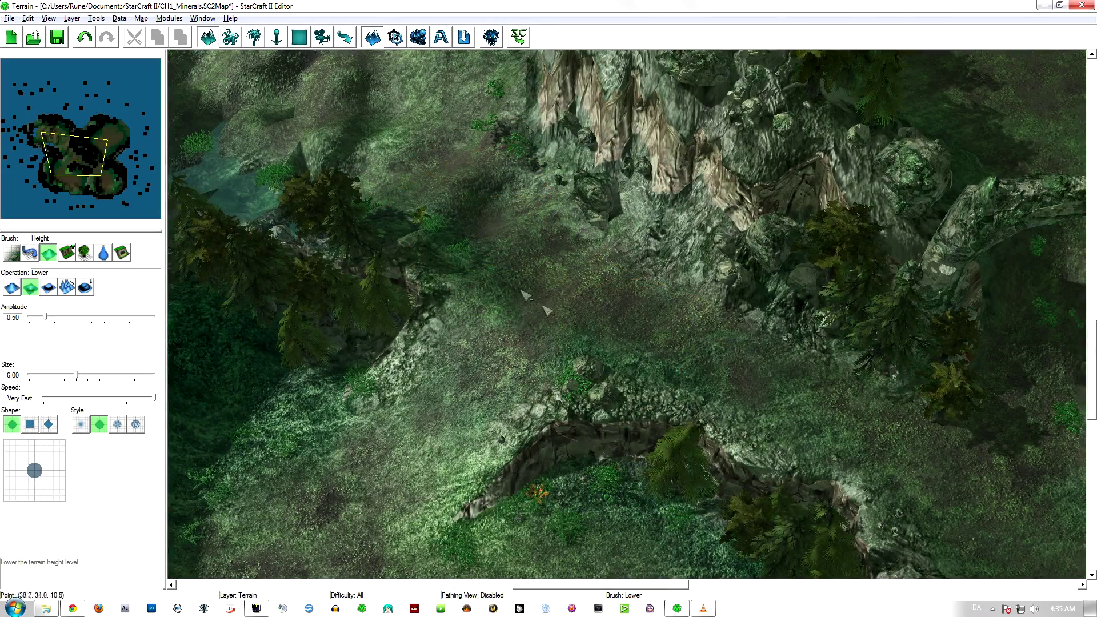
{"action": "right_click_drag", "start_coordinate": [657, 348], "coordinate": [540, 297]}
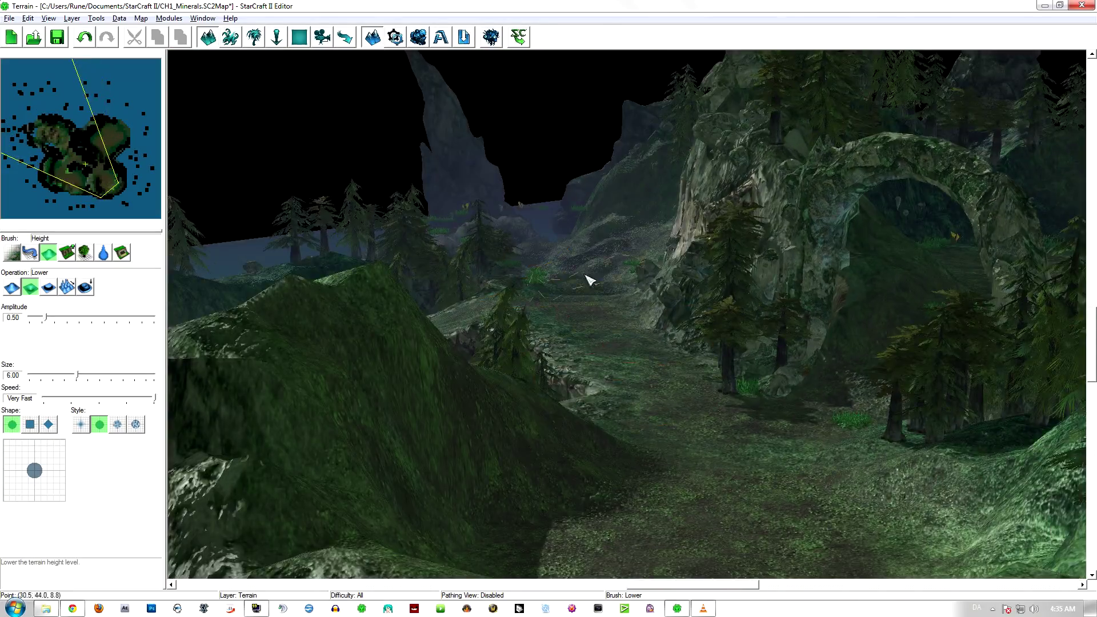
{"action": "scroll", "coordinate": [629, 386], "scroll_direction": "up", "scroll_amount": 5}
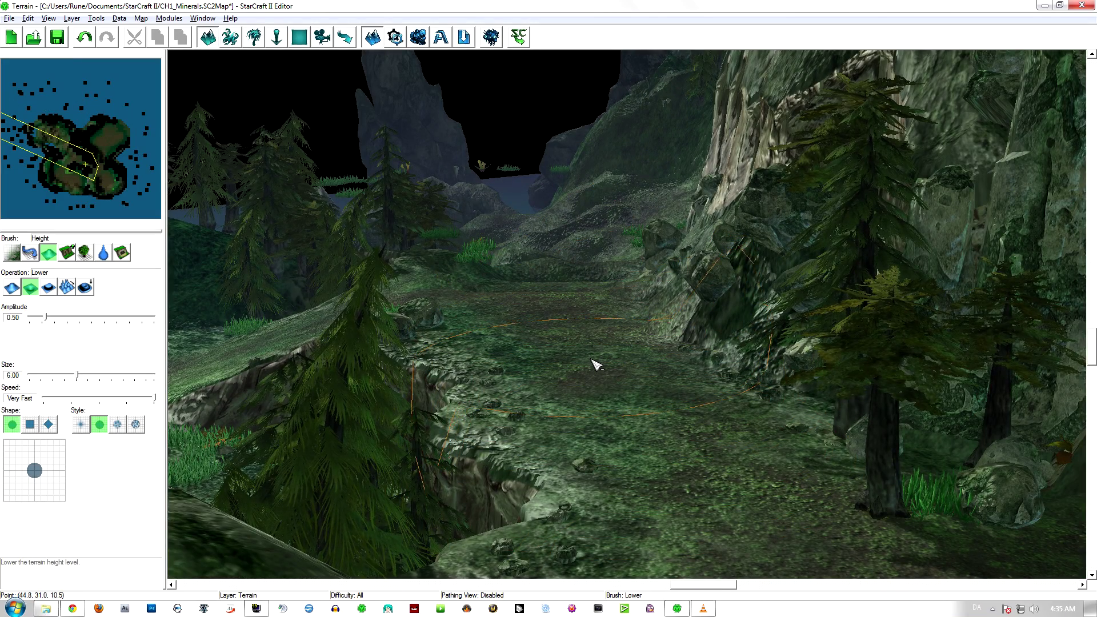
{"action": "scroll", "coordinate": [594, 364], "scroll_direction": "down", "scroll_amount": 5}
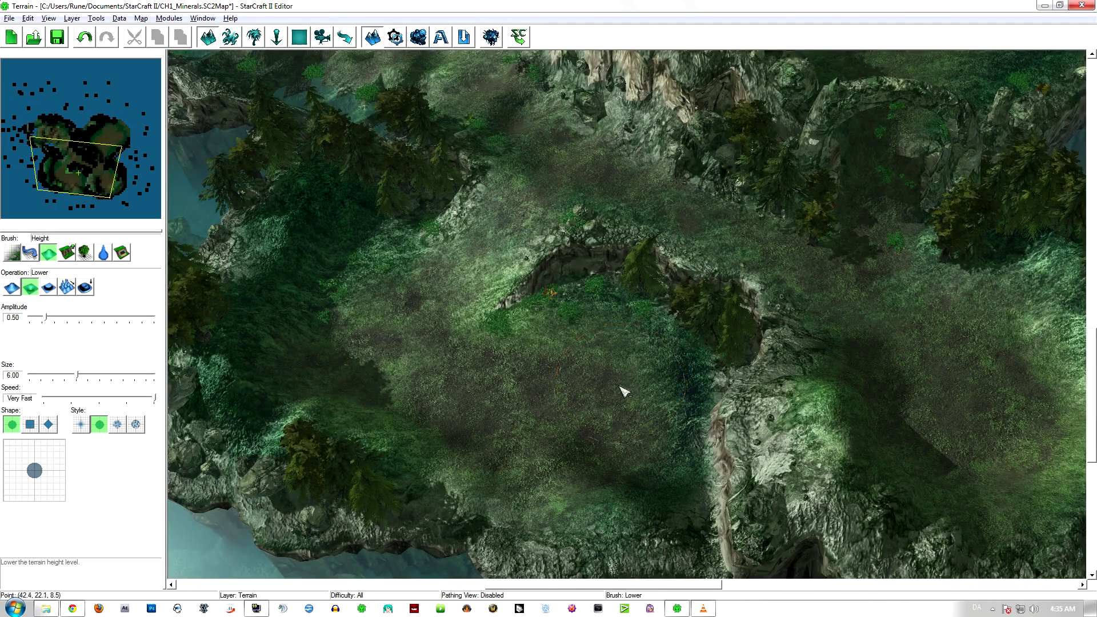
Lower the ground in the southwest plateau's basin and across the southeast plateau's floor
{"action": "mouse_move", "coordinate": [583, 327]}
{"action": "left_mouse_down"}
{"action": "mouse_move", "coordinate": [554, 416]}
{"action": "mouse_move", "coordinate": [412, 306]}
{"action": "mouse_move", "coordinate": [382, 360]}
{"action": "mouse_move", "coordinate": [394, 348]}
{"action": "left_mouse_up"}
{"action": "right_click_drag", "start_coordinate": [563, 294], "coordinate": [664, 289]}
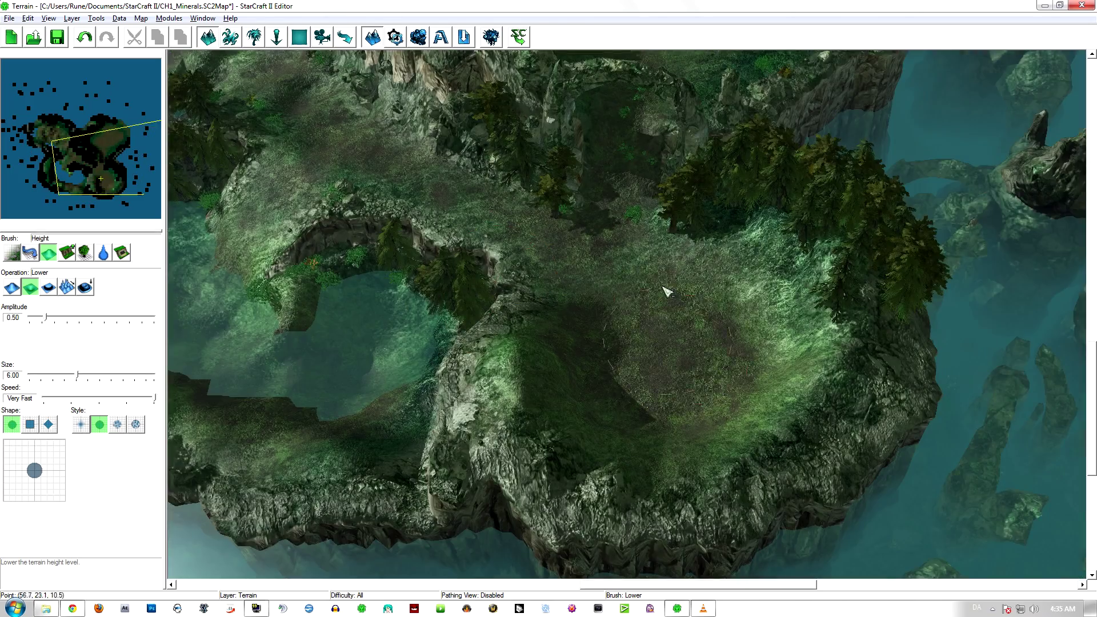
{"action": "mouse_move", "coordinate": [664, 289]}
{"action": "left_mouse_down"}
{"action": "mouse_move", "coordinate": [631, 403]}
{"action": "mouse_move", "coordinate": [625, 248]}
{"action": "left_mouse_up"}
Lower the northeast plateau's floor and the ground leading south through the rock arch
{"action": "right_click_drag", "start_coordinate": [624, 248], "coordinate": [635, 390]}
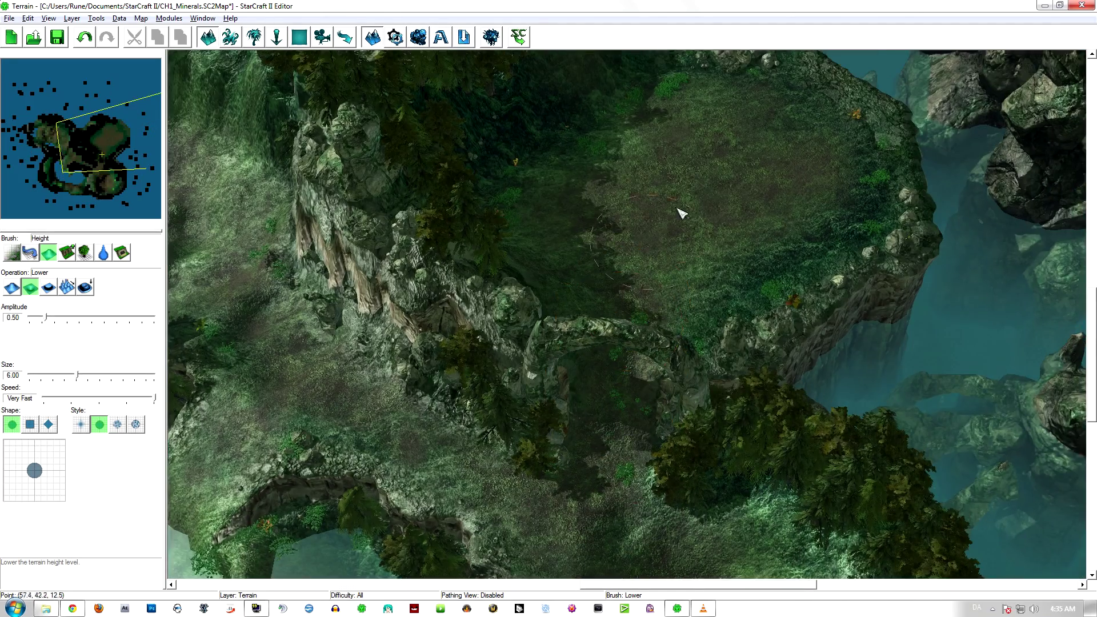
{"action": "mouse_move", "coordinate": [570, 216]}
{"action": "left_mouse_down"}
{"action": "mouse_move", "coordinate": [811, 171]}
{"action": "mouse_move", "coordinate": [846, 148]}
{"action": "mouse_move", "coordinate": [760, 240]}
{"action": "mouse_move", "coordinate": [702, 273]}
{"action": "mouse_move", "coordinate": [698, 189]}
{"action": "mouse_move", "coordinate": [638, 194]}
{"action": "mouse_move", "coordinate": [632, 229]}
{"action": "left_mouse_up"}
{"action": "right_click_drag", "start_coordinate": [629, 241], "coordinate": [618, 162]}
{"action": "left_click_drag", "start_coordinate": [603, 309], "coordinate": [574, 505]}
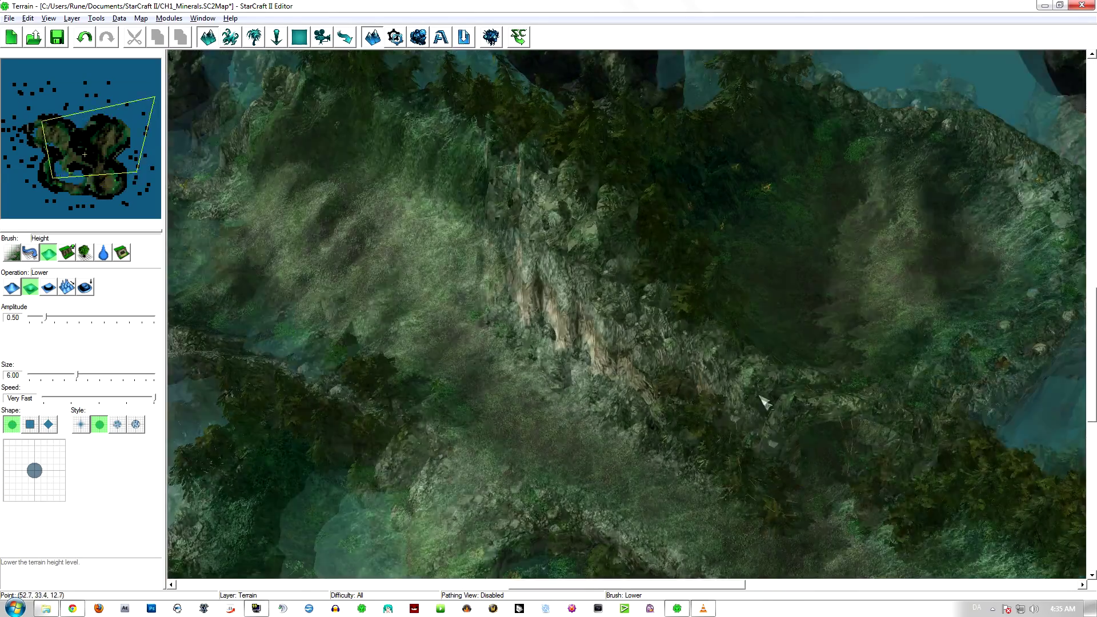
Examine the lowered plateau floors, the southwest basin and the central path from above and at low angles
{"action": "right_click_drag", "start_coordinate": [759, 396], "coordinate": [614, 375], "text": "ctrl"}
{"action": "right_click_drag", "start_coordinate": [343, 328], "coordinate": [432, 340]}
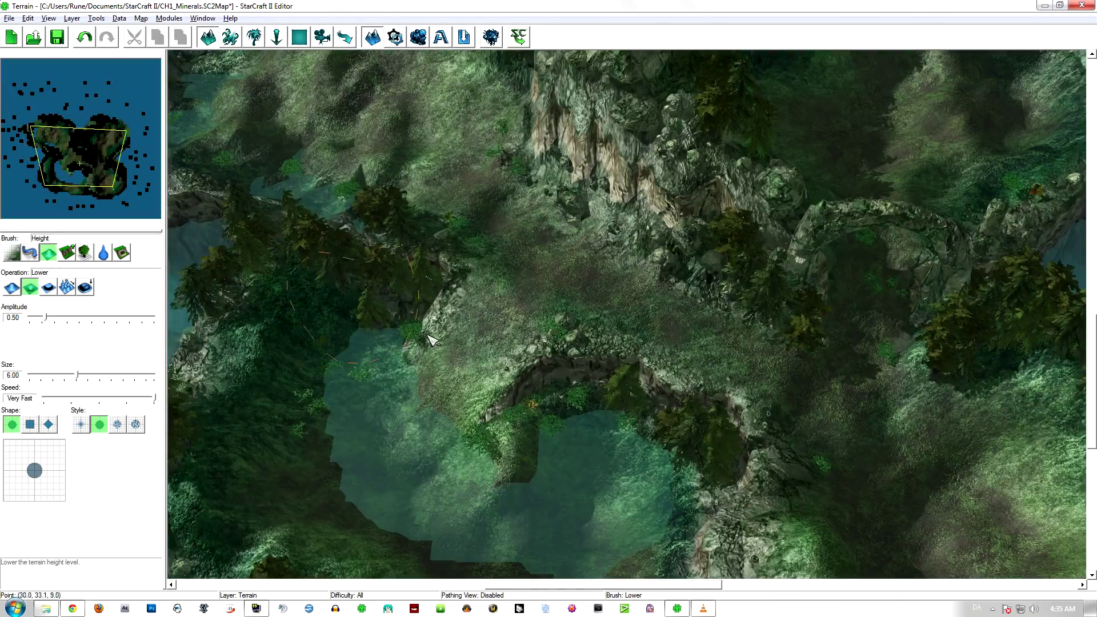
{"action": "right_click_drag", "start_coordinate": [559, 363], "coordinate": [495, 375]}
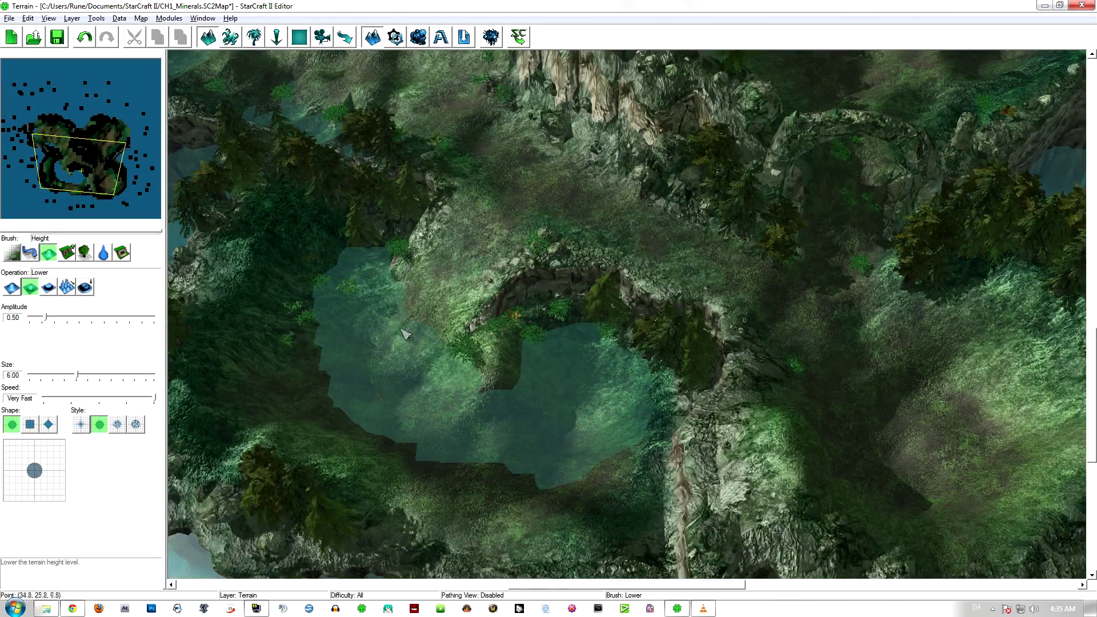
{"action": "right_click_drag", "start_coordinate": [934, 425], "coordinate": [824, 480]}
{"action": "right_click_drag", "start_coordinate": [874, 131], "coordinate": [804, 263]}
{"action": "middle_click_drag", "start_coordinate": [631, 219], "coordinate": [640, 328]}
{"action": "right_click_drag", "start_coordinate": [706, 395], "coordinate": [679, 245]}
{"action": "right_click_drag", "start_coordinate": [726, 434], "coordinate": [594, 366]}
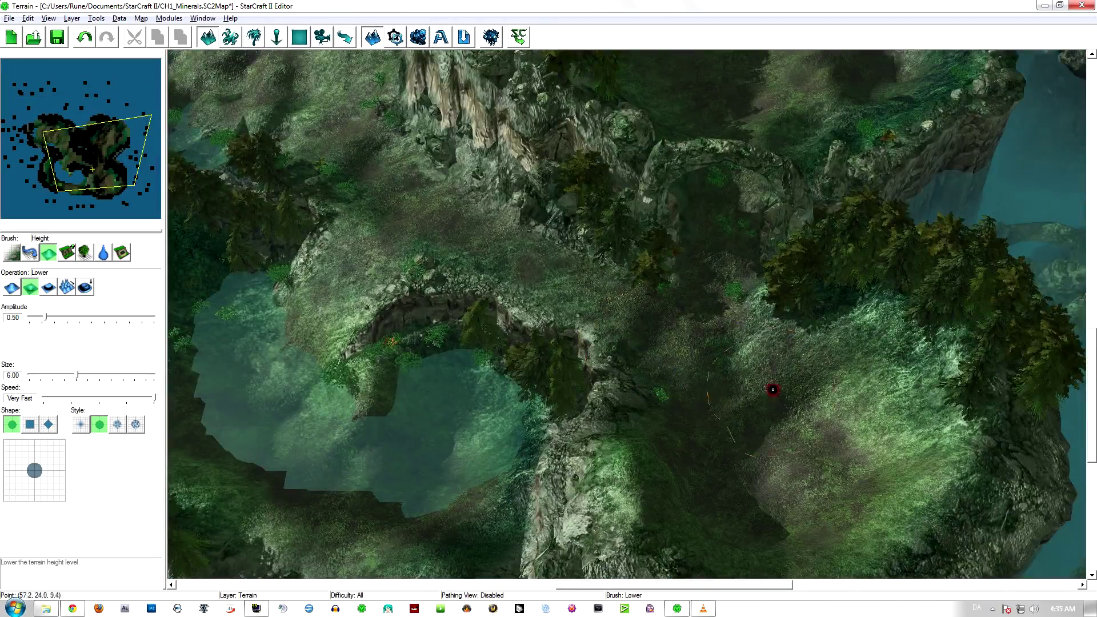
{"action": "right_click_drag", "start_coordinate": [773, 389], "coordinate": [451, 172], "text": "ctrl"}
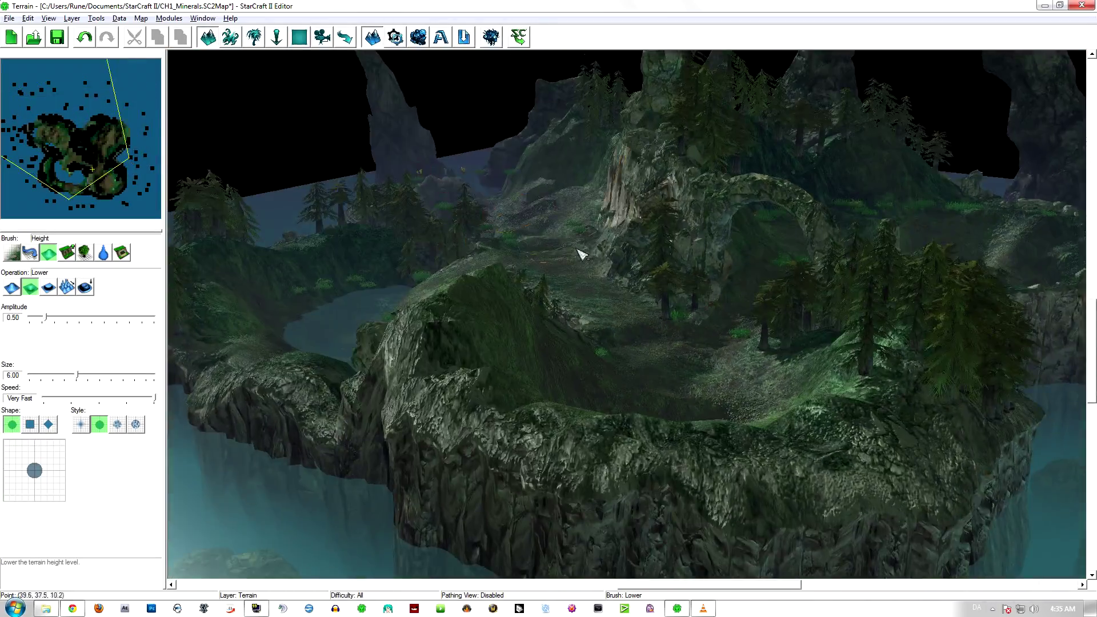
{"action": "right_click_drag", "start_coordinate": [579, 249], "coordinate": [510, 283]}
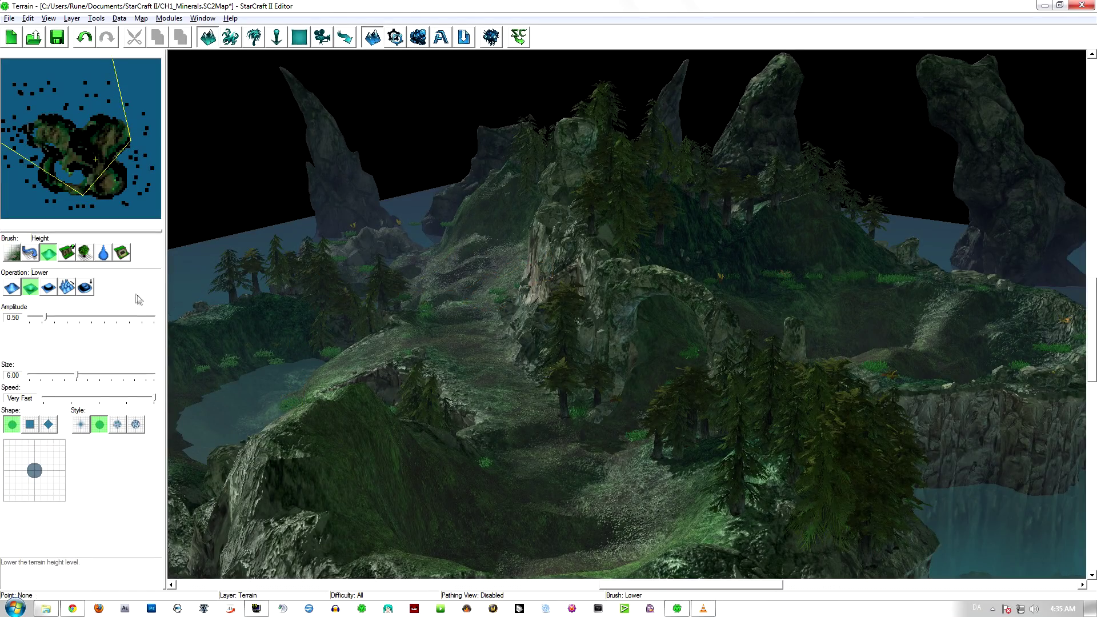
Choose the Smooth height operation with brush size 16.00 and smooth the northwest plateau's bumpy floor
{"action": "left_click", "coordinate": [85, 288]}
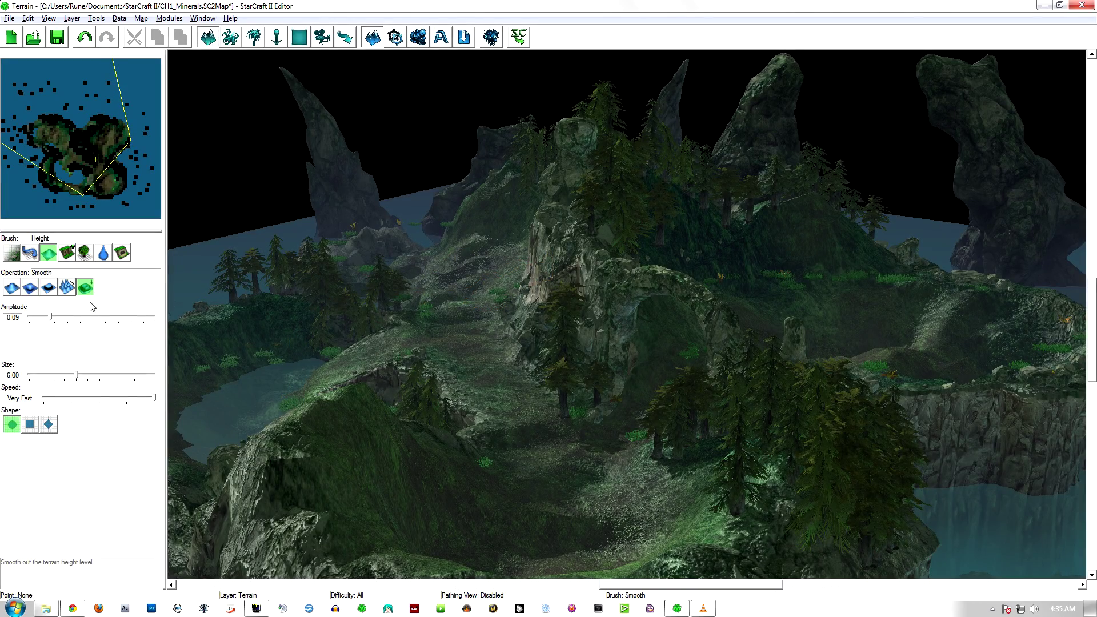
{"action": "left_click_drag", "start_coordinate": [78, 375], "coordinate": [306, 386]}
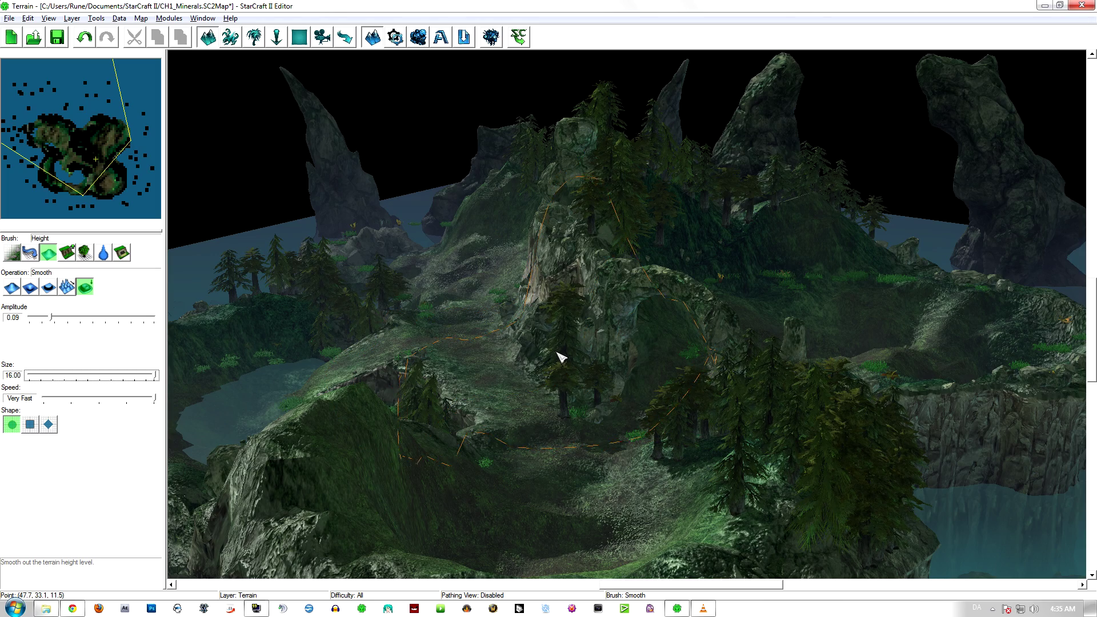
{"action": "scroll", "coordinate": [560, 357], "scroll_direction": "up", "scroll_amount": 5}
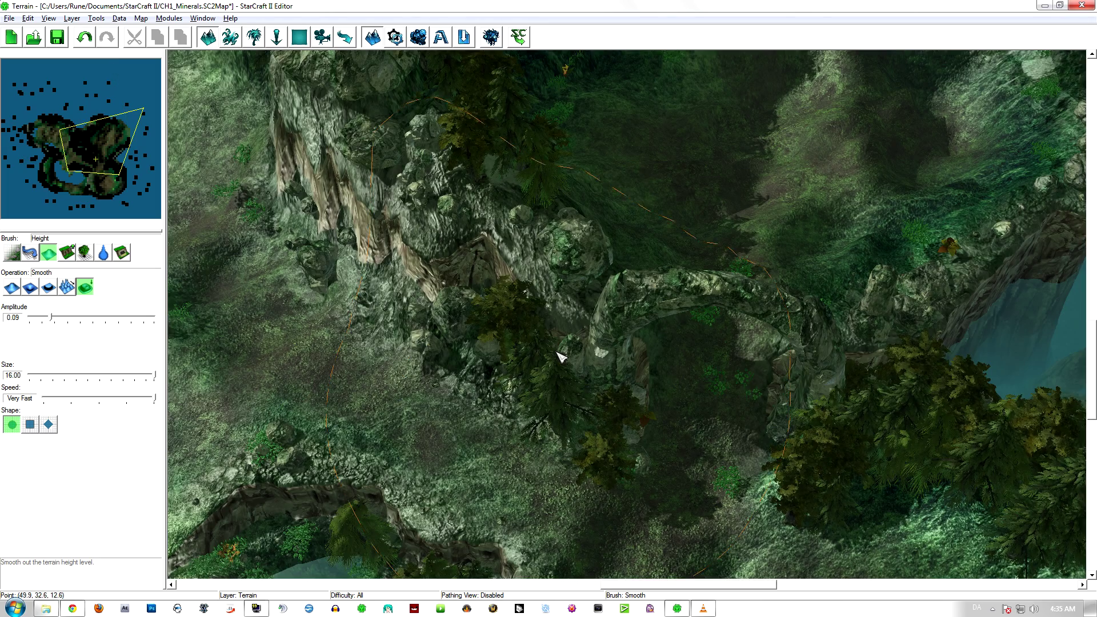
{"action": "scroll", "coordinate": [640, 374], "scroll_direction": "down", "scroll_amount": 5}
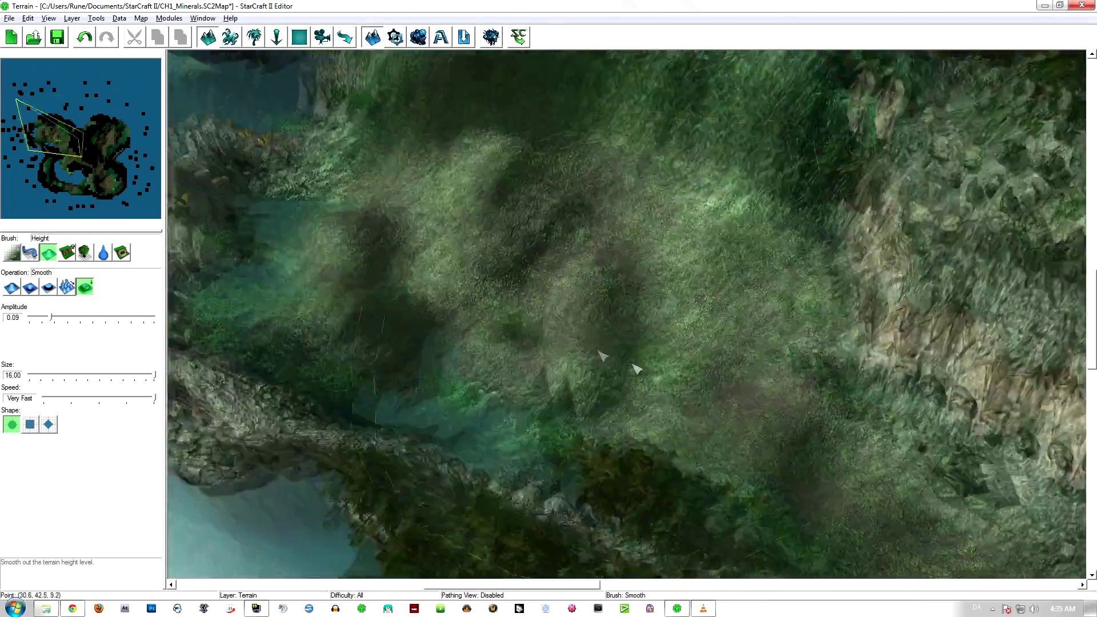
{"action": "scroll", "coordinate": [683, 386], "scroll_direction": "down", "scroll_amount": 3}
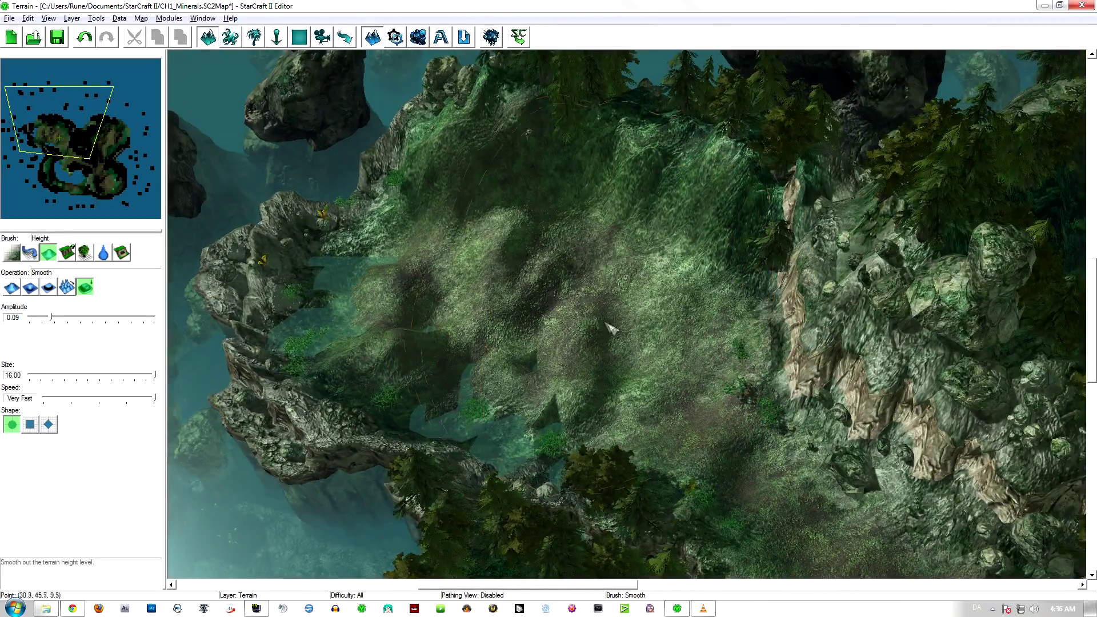
{"action": "mouse_move", "coordinate": [609, 326]}
{"action": "left_mouse_down"}
{"action": "mouse_move", "coordinate": [408, 302]}
{"action": "mouse_move", "coordinate": [305, 359]}
{"action": "mouse_move", "coordinate": [435, 414]}
{"action": "left_mouse_up"}
Smooth the ground across the southwest plateau's basin
{"action": "right_click_drag", "start_coordinate": [634, 491], "coordinate": [499, 160]}
{"action": "mouse_move", "coordinate": [577, 257]}
{"action": "left_mouse_down"}
{"action": "mouse_move", "coordinate": [532, 283]}
{"action": "mouse_move", "coordinate": [358, 252]}
{"action": "mouse_move", "coordinate": [437, 392]}
{"action": "left_mouse_up"}
{"action": "right_click_drag", "start_coordinate": [439, 395], "coordinate": [413, 174]}
{"action": "mouse_move", "coordinate": [413, 173]}
{"action": "left_mouse_down"}
{"action": "mouse_move", "coordinate": [429, 251]}
{"action": "mouse_move", "coordinate": [657, 240]}
{"action": "mouse_move", "coordinate": [526, 217]}
{"action": "left_mouse_up"}
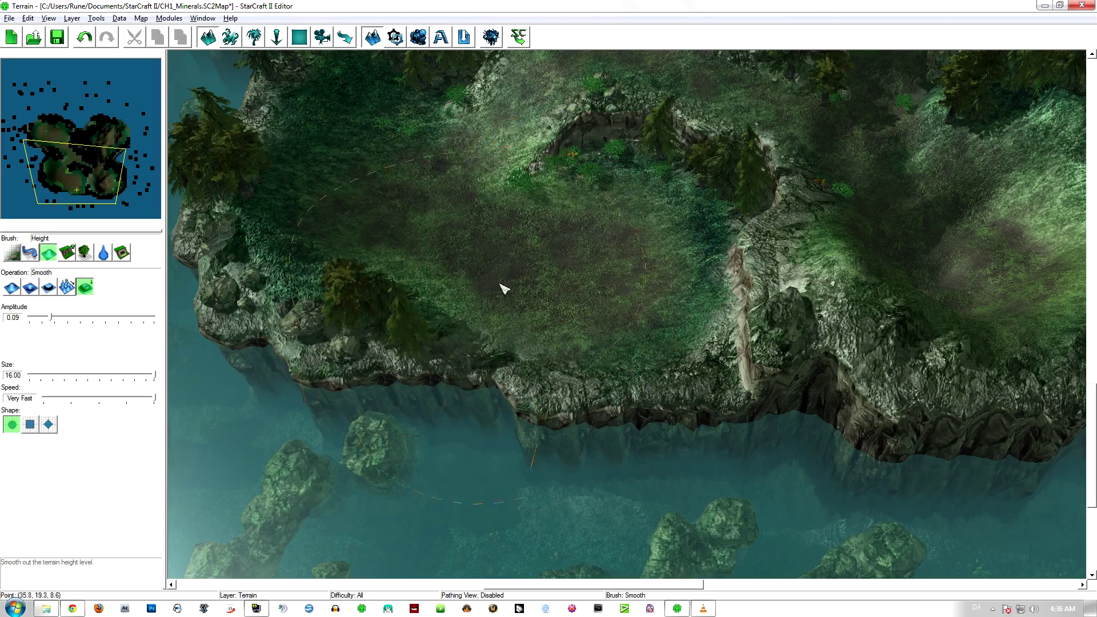
Smooth the lowered ground on the southeast plateau and across the northeast plateau's floor
{"action": "middle_click_drag", "start_coordinate": [594, 320], "coordinate": [453, 260]}
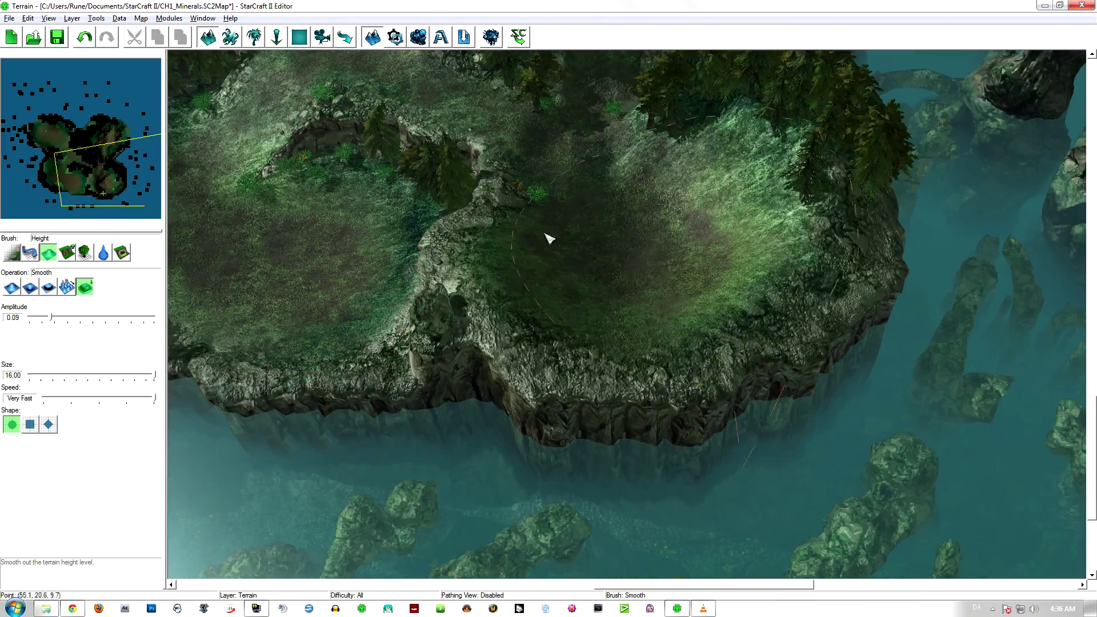
{"action": "key", "text": "Up"}
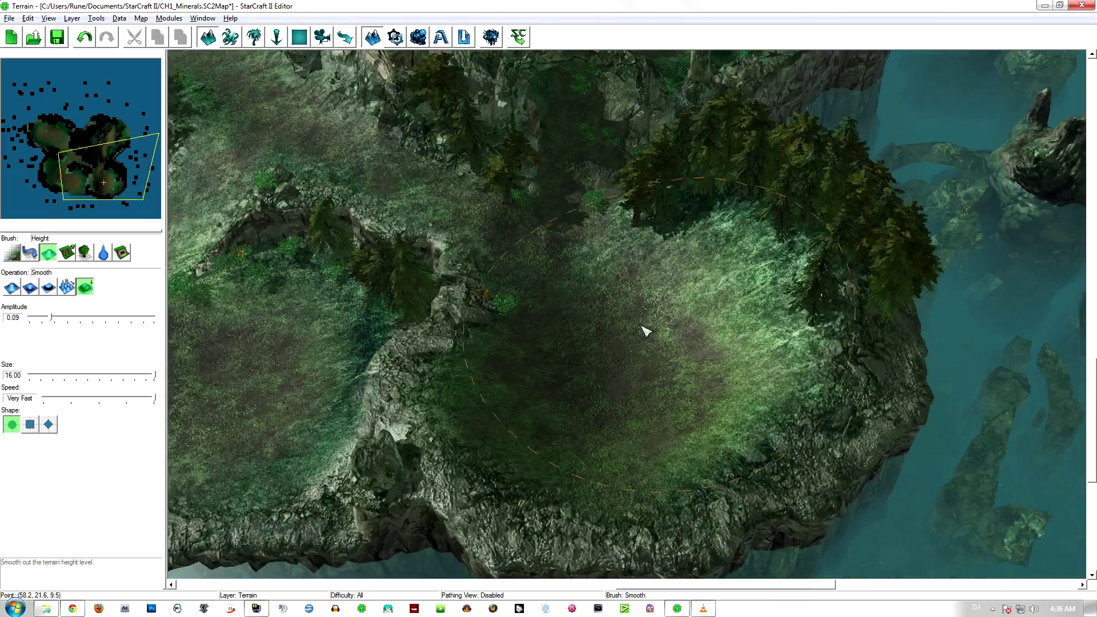
{"action": "key", "text": "Up"}
{"action": "key", "text": "Up"}
{"action": "key", "text": "Up"}
{"action": "right_click_drag", "start_coordinate": [479, 273], "coordinate": [424, 347]}
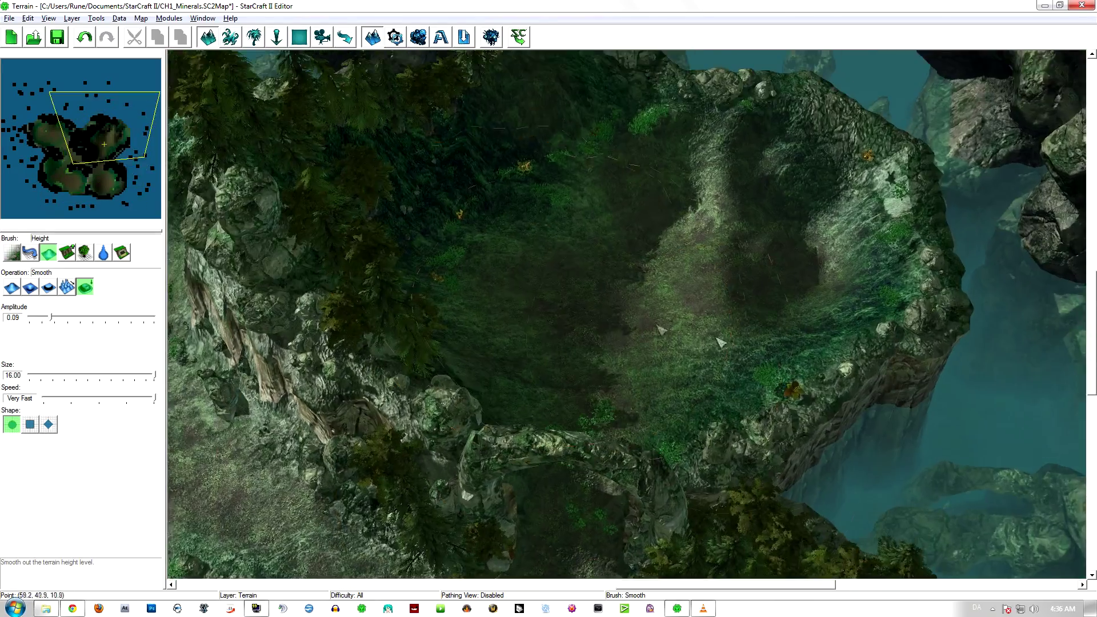
{"action": "mouse_move", "coordinate": [779, 319]}
{"action": "left_mouse_down"}
{"action": "mouse_move", "coordinate": [746, 243]}
{"action": "mouse_move", "coordinate": [673, 216]}
{"action": "mouse_move", "coordinate": [777, 239]}
{"action": "left_mouse_up"}
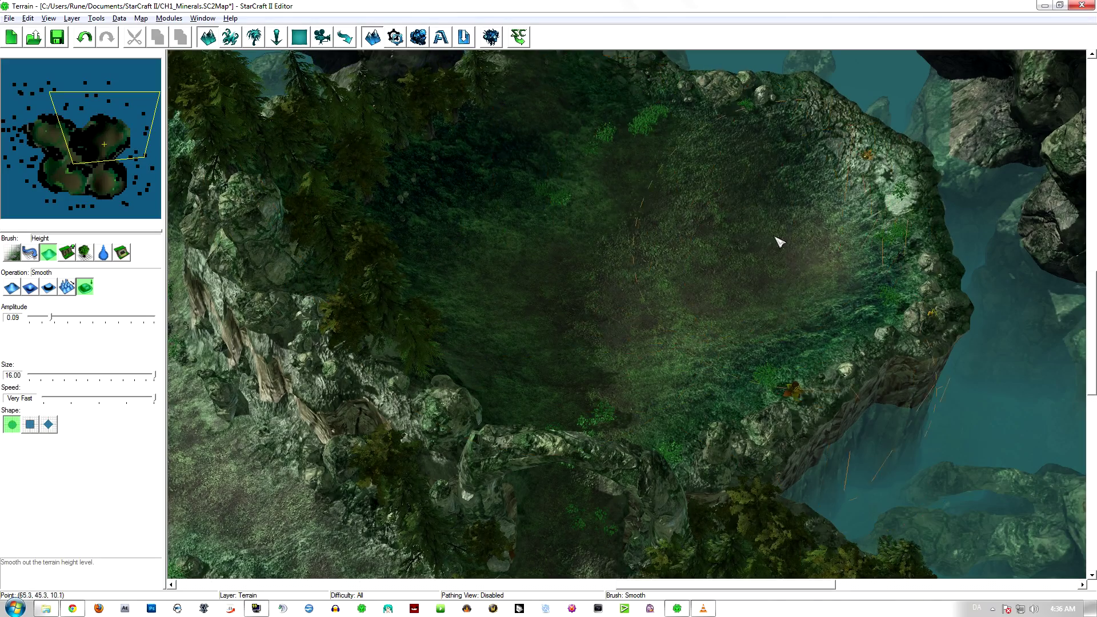
Examine the smoothed northern plateaus, the central path and the southeast plateau's slopes from above and at ground level
{"action": "right_click_drag", "start_coordinate": [520, 145], "coordinate": [667, 246]}
{"action": "right_click_drag", "start_coordinate": [942, 504], "coordinate": [906, 409]}
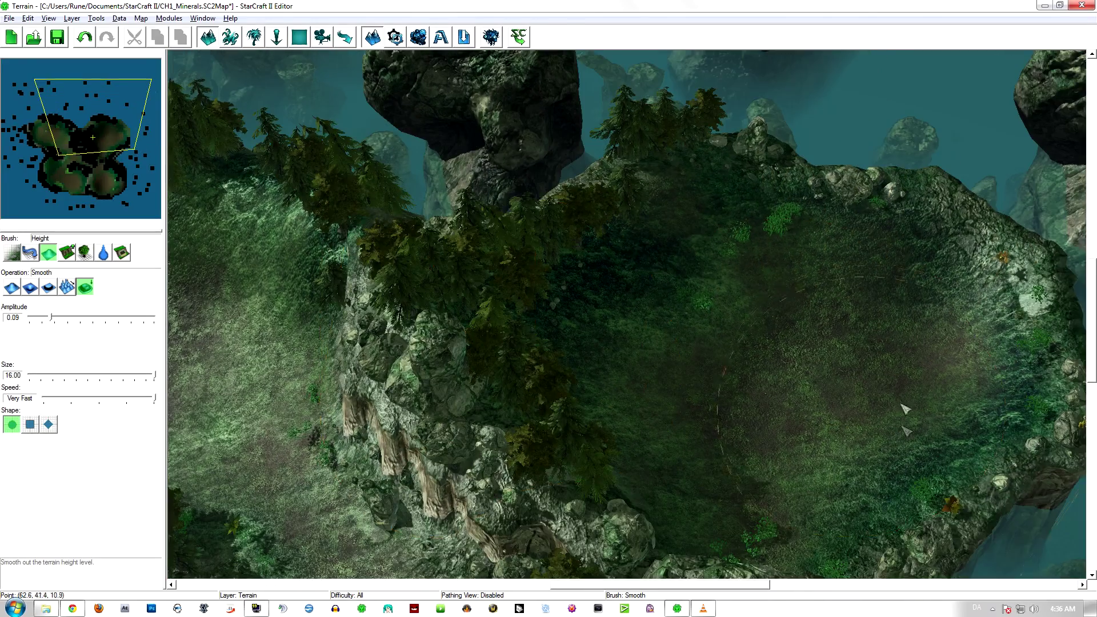
{"action": "right_click_drag", "start_coordinate": [283, 214], "coordinate": [539, 321]}
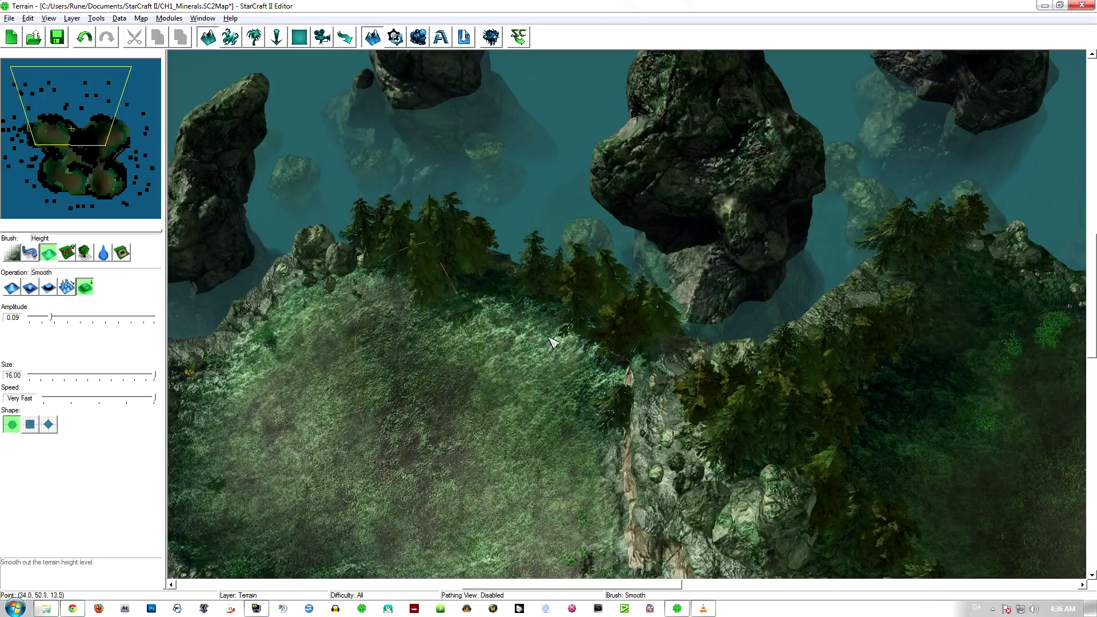
{"action": "right_click_drag", "start_coordinate": [666, 404], "coordinate": [611, 140]}
{"action": "right_click_drag", "start_coordinate": [449, 271], "coordinate": [696, 313]}
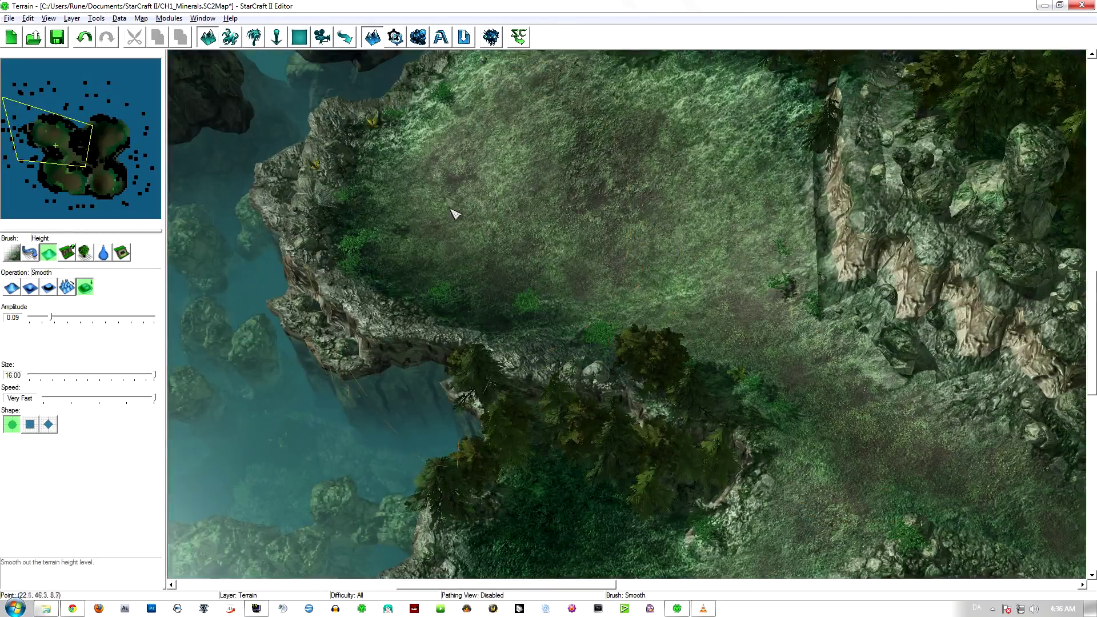
{"action": "right_click_drag", "start_coordinate": [743, 356], "coordinate": [437, 357]}
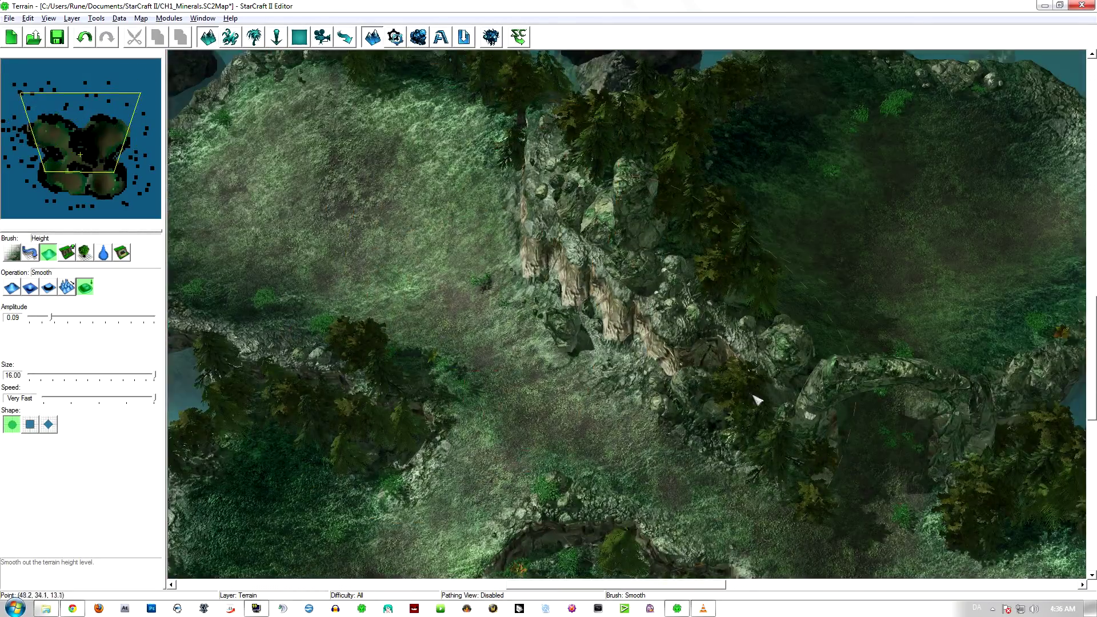
{"action": "right_click_drag", "start_coordinate": [875, 532], "coordinate": [669, 347]}
{"action": "scroll", "coordinate": [721, 380], "scroll_direction": "up", "scroll_amount": 5}
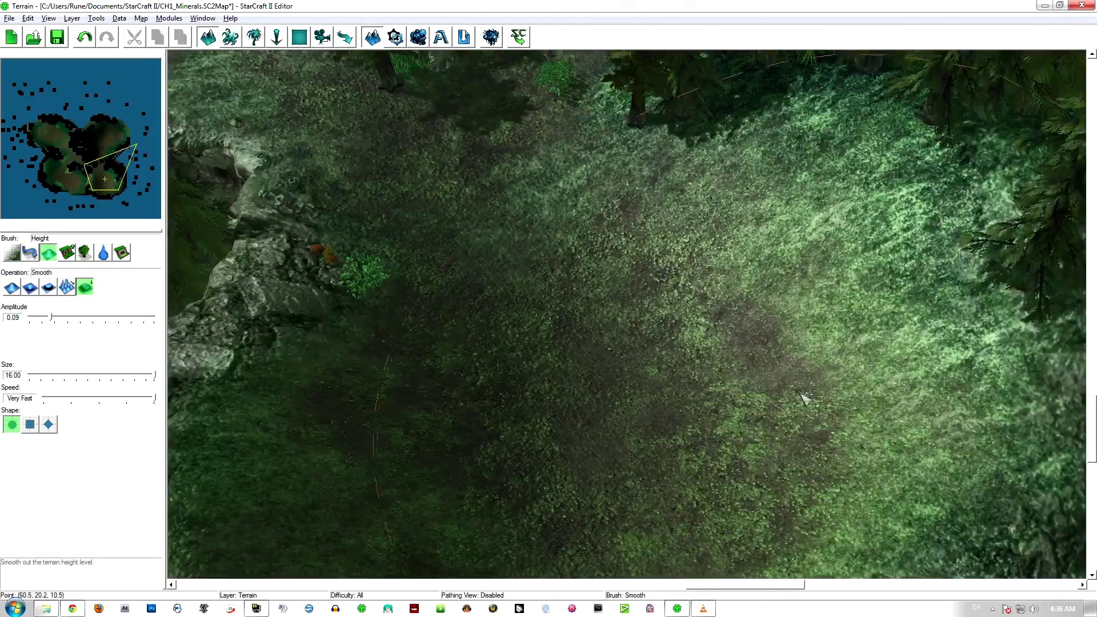
{"action": "right_click_drag", "start_coordinate": [805, 398], "coordinate": [558, 287], "text": "ctrl"}
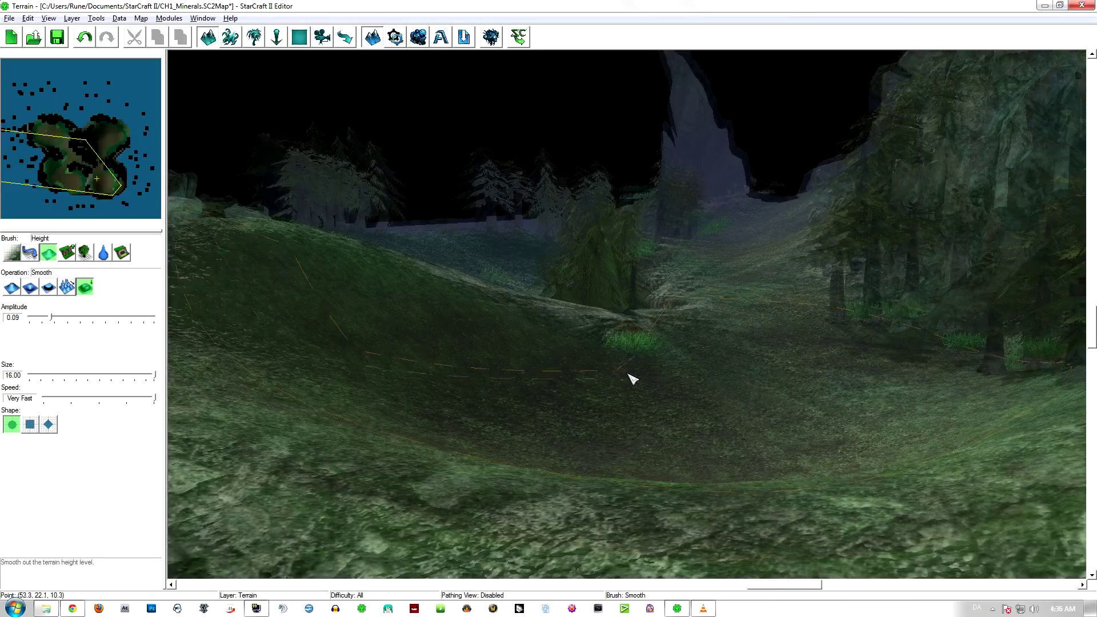
{"action": "scroll", "coordinate": [629, 374], "scroll_direction": "up", "scroll_amount": 3}
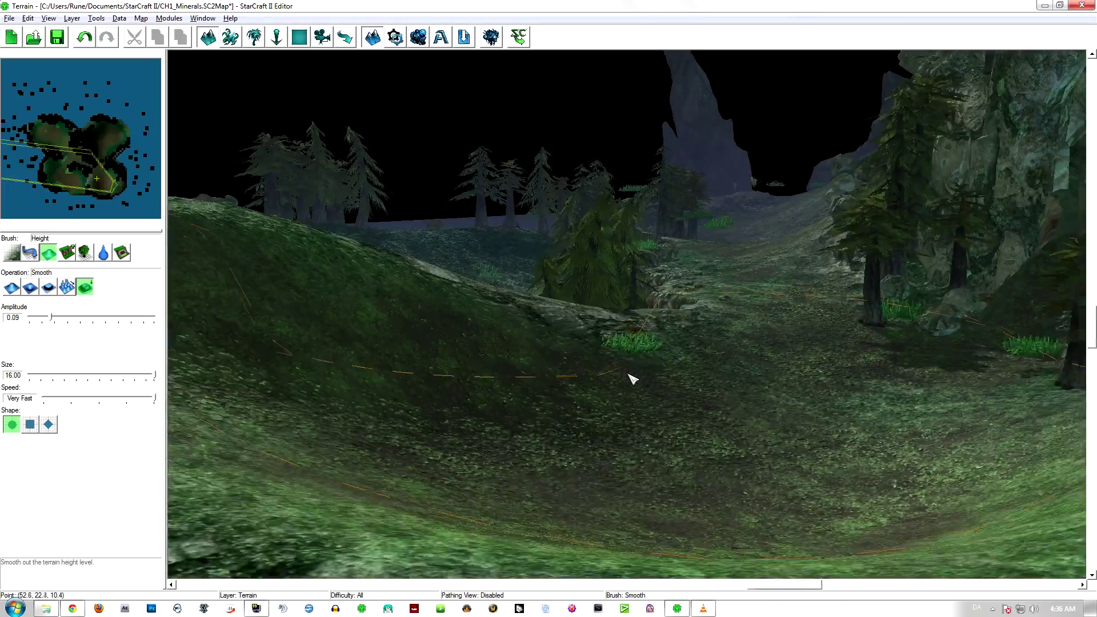
{"action": "scroll", "coordinate": [629, 374], "scroll_direction": "down", "scroll_amount": 2}
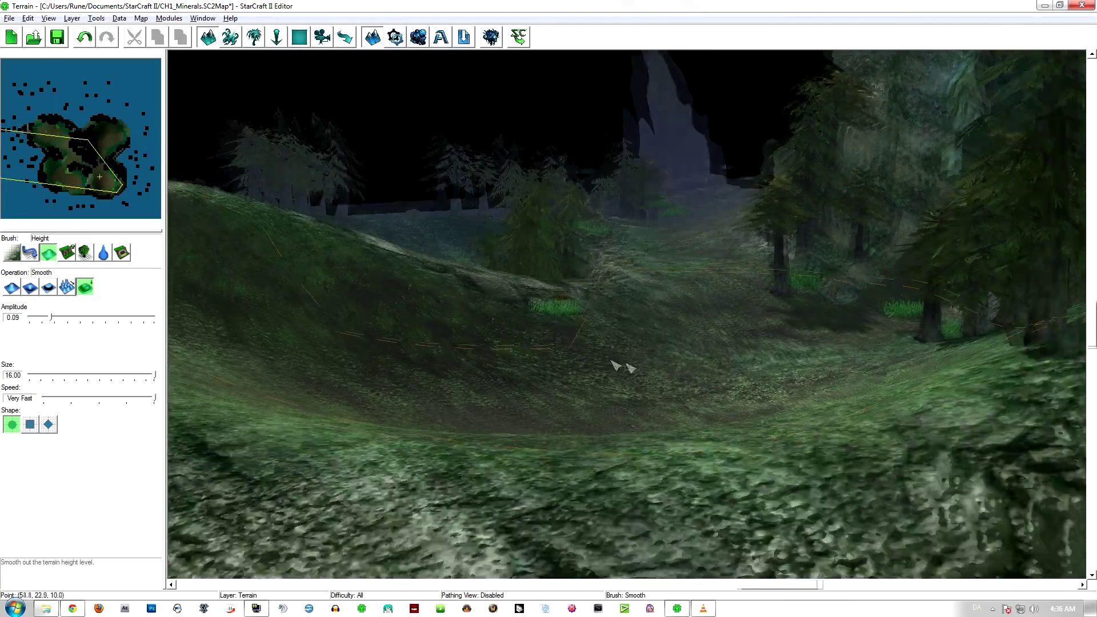
{"action": "right_click_drag", "start_coordinate": [631, 369], "coordinate": [438, 356], "text": "ctrl"}
{"action": "right_click_drag", "start_coordinate": [582, 378], "coordinate": [631, 365], "text": "ctrl"}
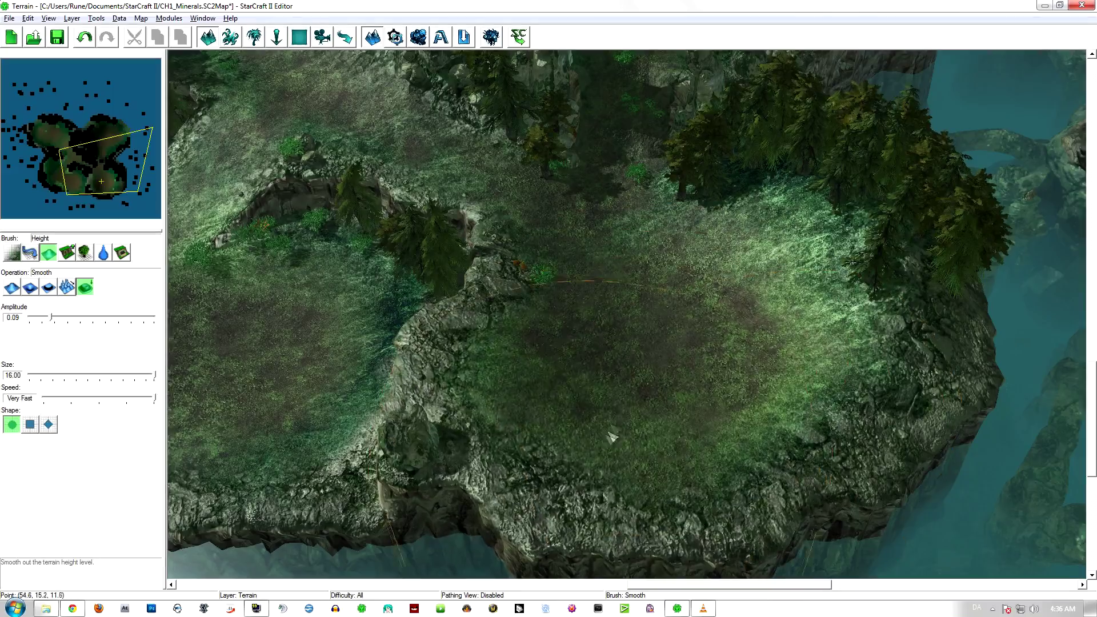
Examine the southeast plateau's floor at ground level and the southern cliff edge beside the southwest basin
{"action": "right_click_drag", "start_coordinate": [683, 327], "coordinate": [557, 344], "text": "ctrl"}
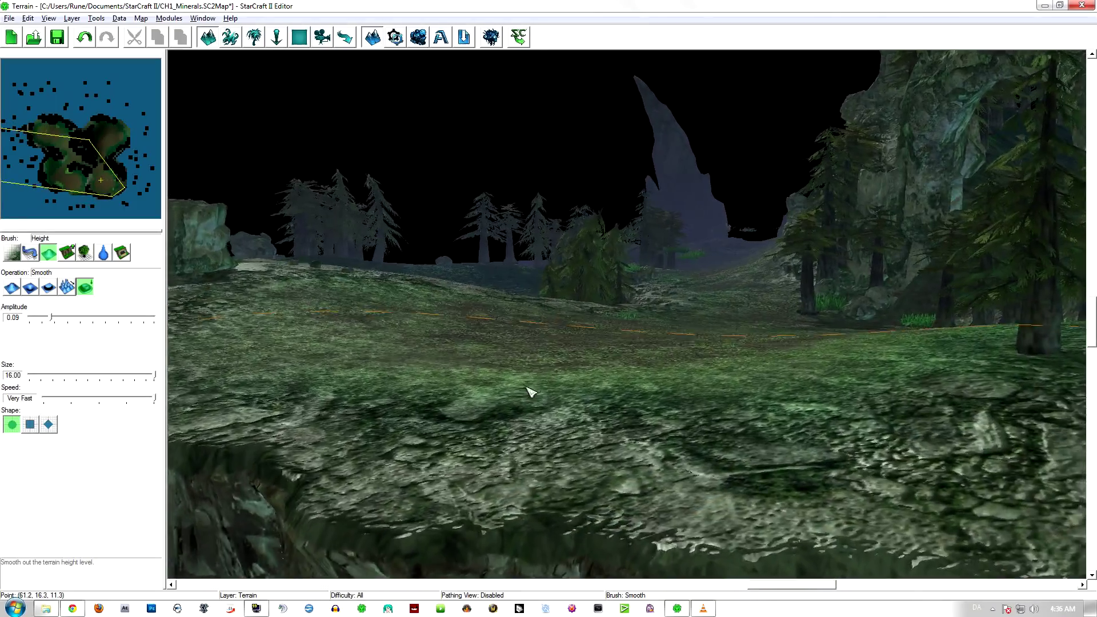
{"action": "right_click_drag", "start_coordinate": [531, 391], "coordinate": [481, 485], "text": "ctrl"}
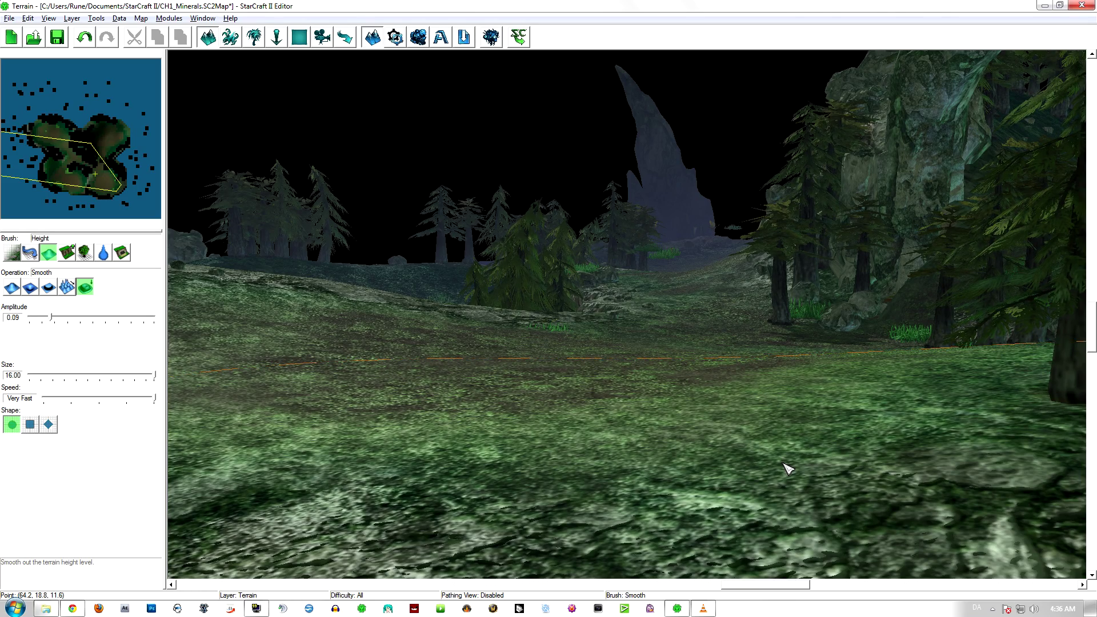
{"action": "key", "text": "ctrl+shift+c"}
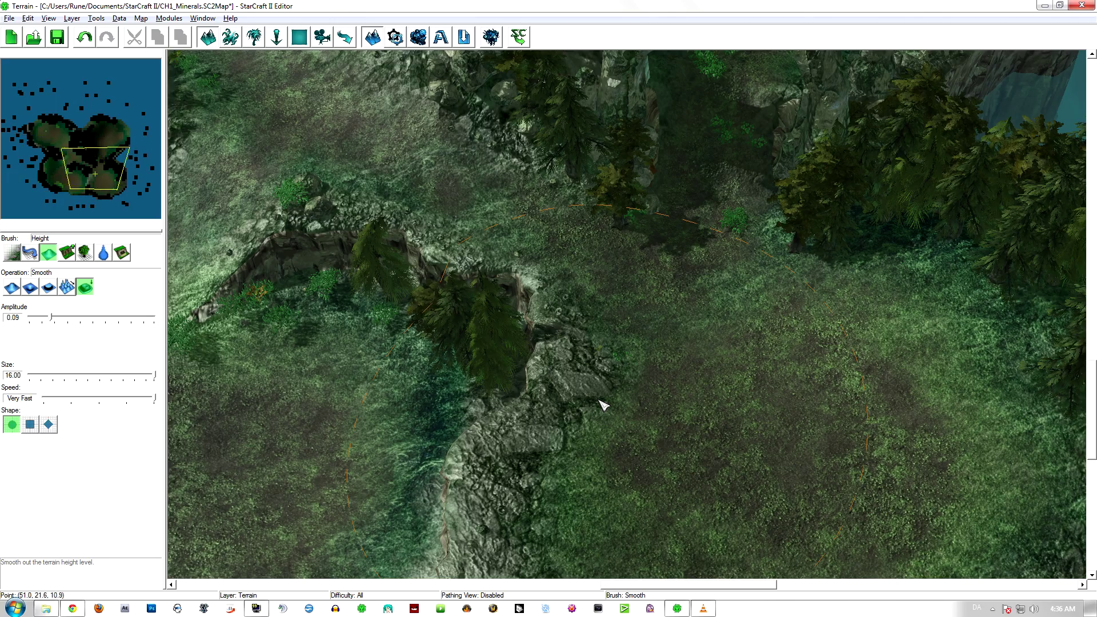
{"action": "scroll", "coordinate": [606, 420], "scroll_direction": "down", "scroll_amount": 3}
{"action": "right_click_drag", "start_coordinate": [606, 420], "coordinate": [693, 287]}
{"action": "right_click_drag", "start_coordinate": [503, 509], "coordinate": [377, 143]}
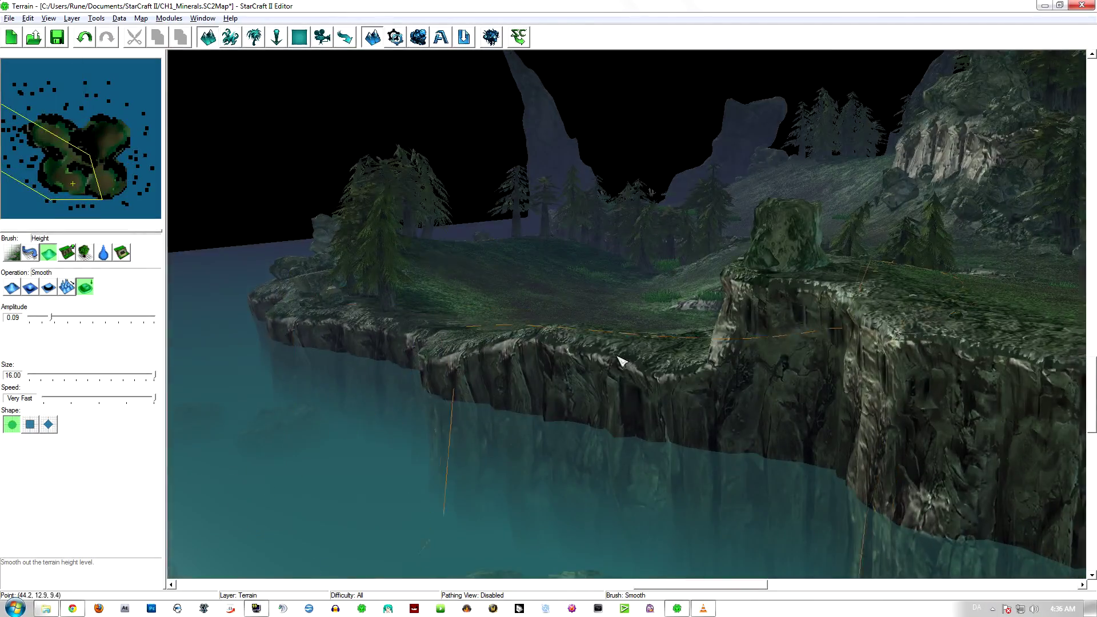
{"action": "right_click_drag", "start_coordinate": [766, 269], "coordinate": [563, 458]}
{"action": "right_click_drag", "start_coordinate": [640, 240], "coordinate": [487, 330]}
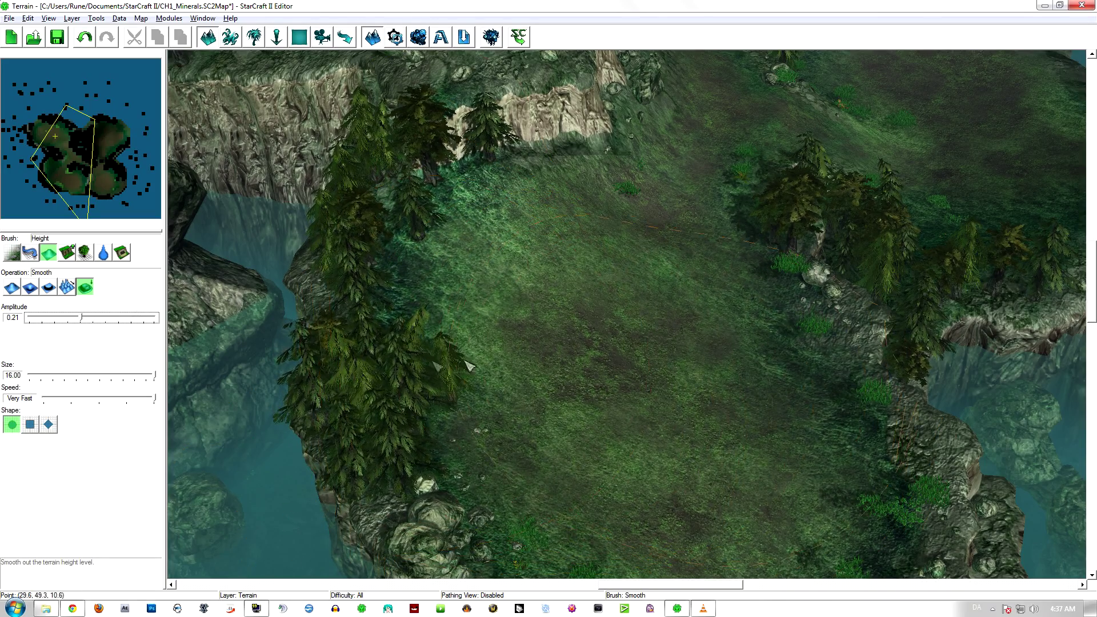
Examine the northwest plateau's smoothed floor, rocky rim and eastern cliff from above and at ground level
{"action": "right_click_drag", "start_coordinate": [576, 444], "coordinate": [640, 405], "text": "ctrl"}
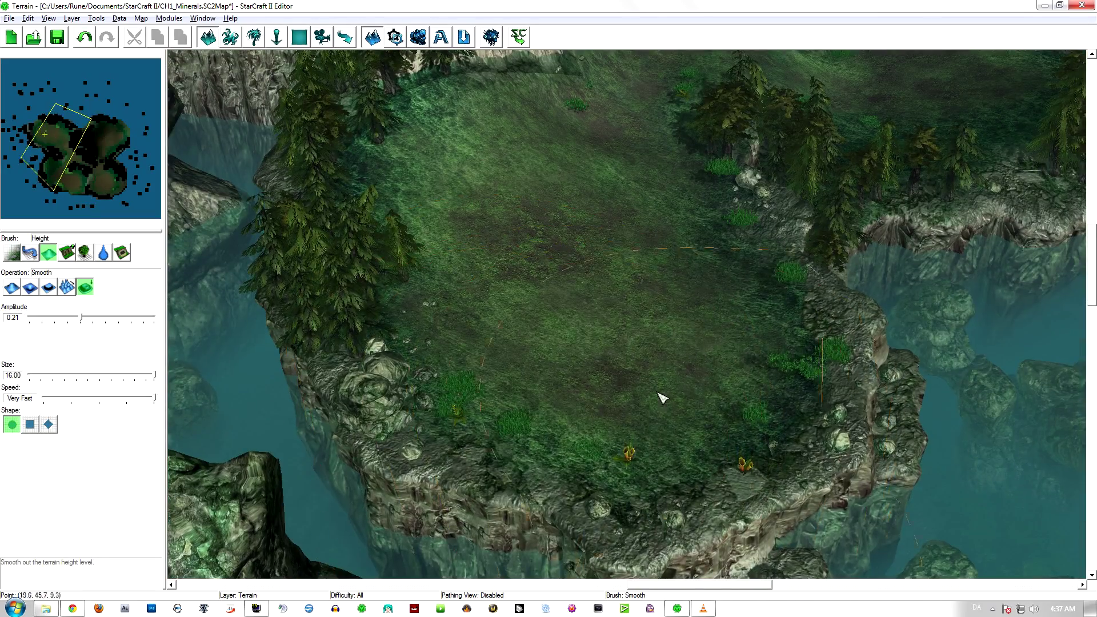
{"action": "right_click_drag", "start_coordinate": [684, 372], "coordinate": [906, 324], "text": "ctrl"}
{"action": "scroll", "coordinate": [690, 355], "scroll_direction": "up", "scroll_amount": 3}
{"action": "right_click_drag", "start_coordinate": [691, 355], "coordinate": [600, 223], "text": "ctrl"}
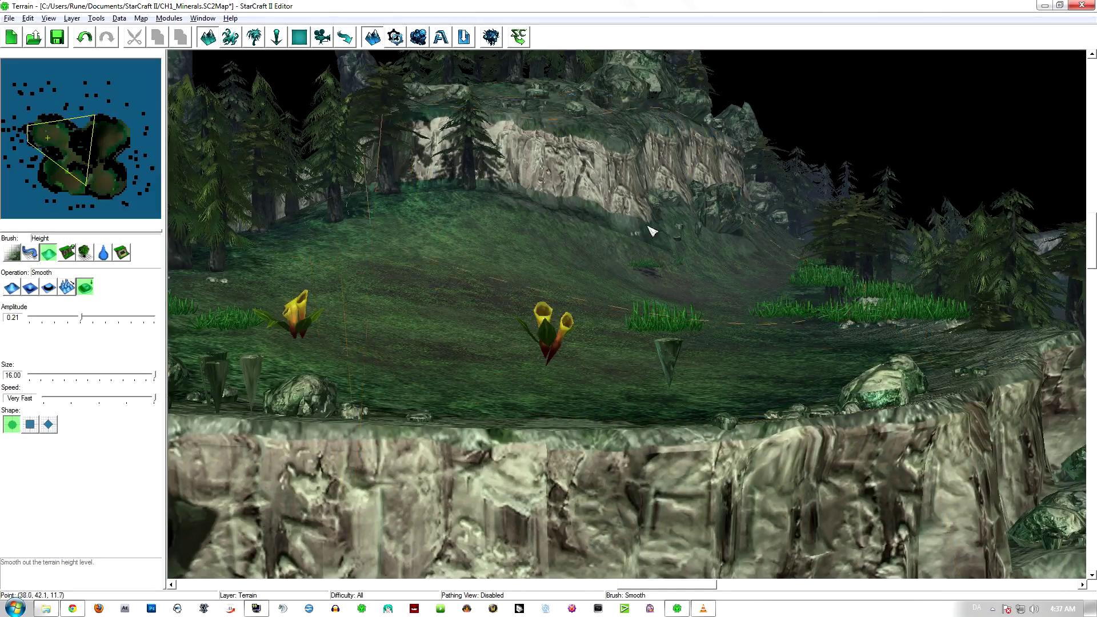
{"action": "key", "text": "ctrl+shift+c"}
{"action": "scroll", "coordinate": [760, 242], "scroll_direction": "down", "scroll_amount": 3}
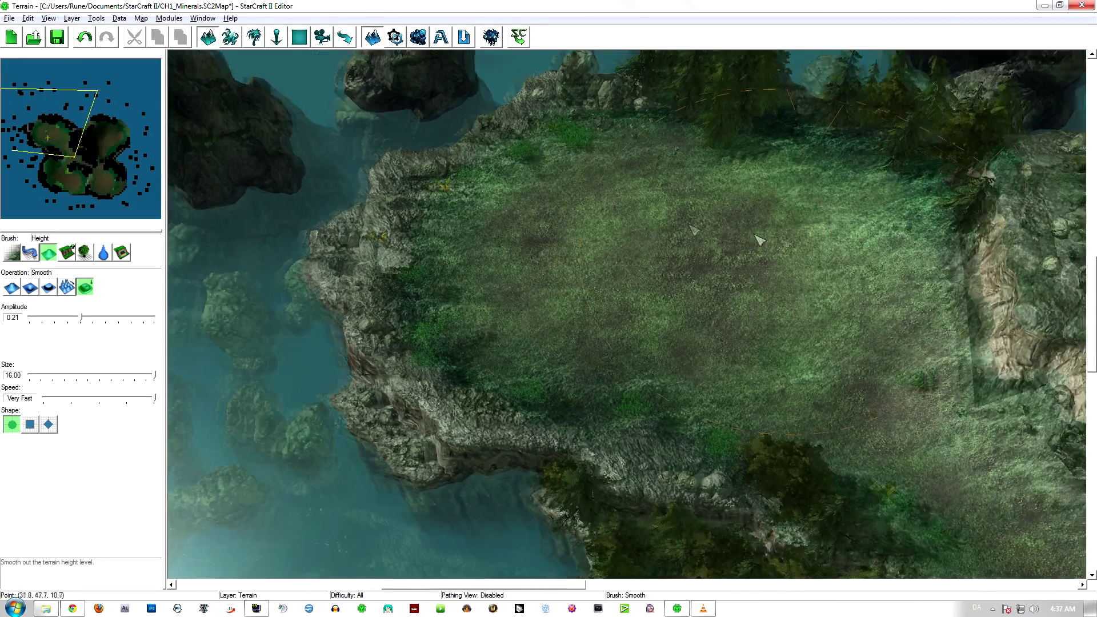
{"action": "right_click_drag", "start_coordinate": [1000, 257], "coordinate": [646, 264]}
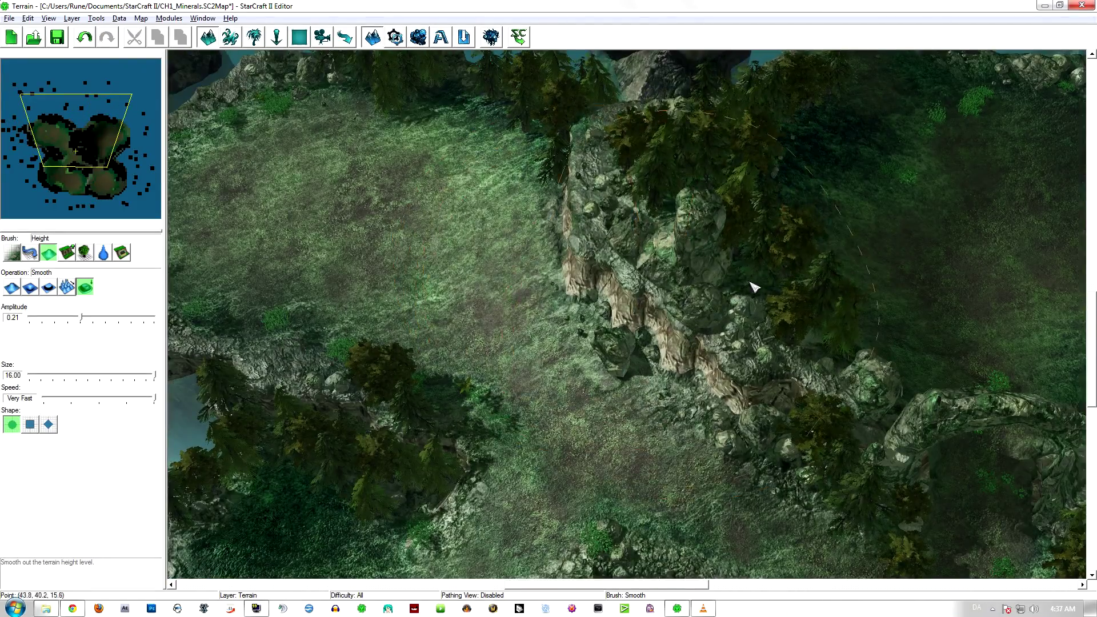
{"action": "right_click_drag", "start_coordinate": [750, 283], "coordinate": [405, 326]}
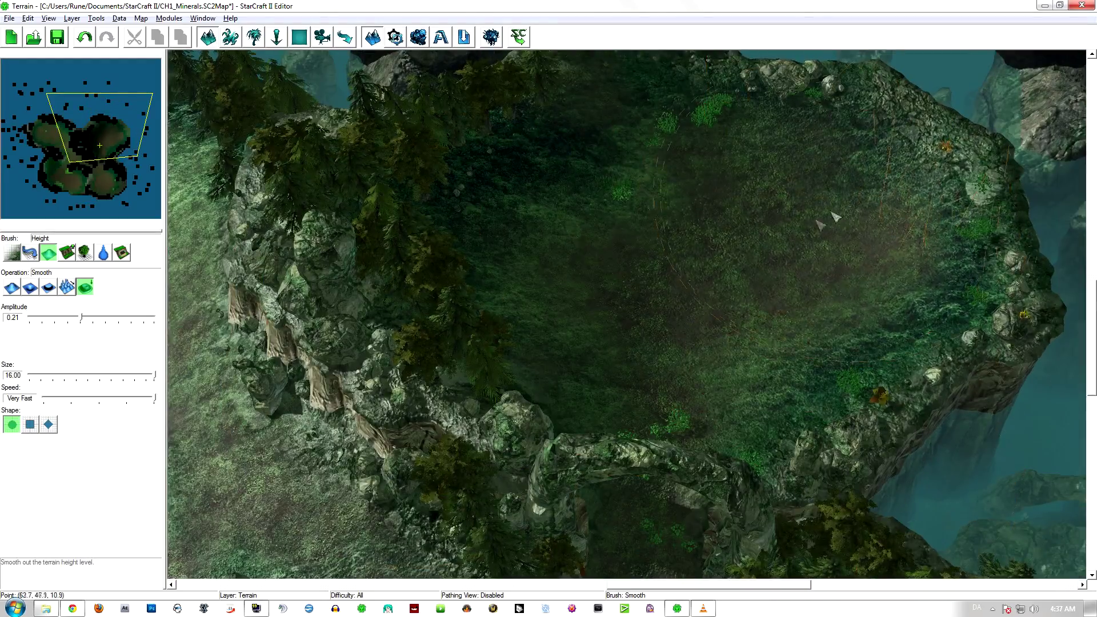
Examine the northeast plateau's floor and slopes from above and at ground level facing the stone arch
{"action": "right_click_drag", "start_coordinate": [676, 109], "coordinate": [658, 224]}
{"action": "middle_click_drag", "start_coordinate": [901, 358], "coordinate": [802, 269]}
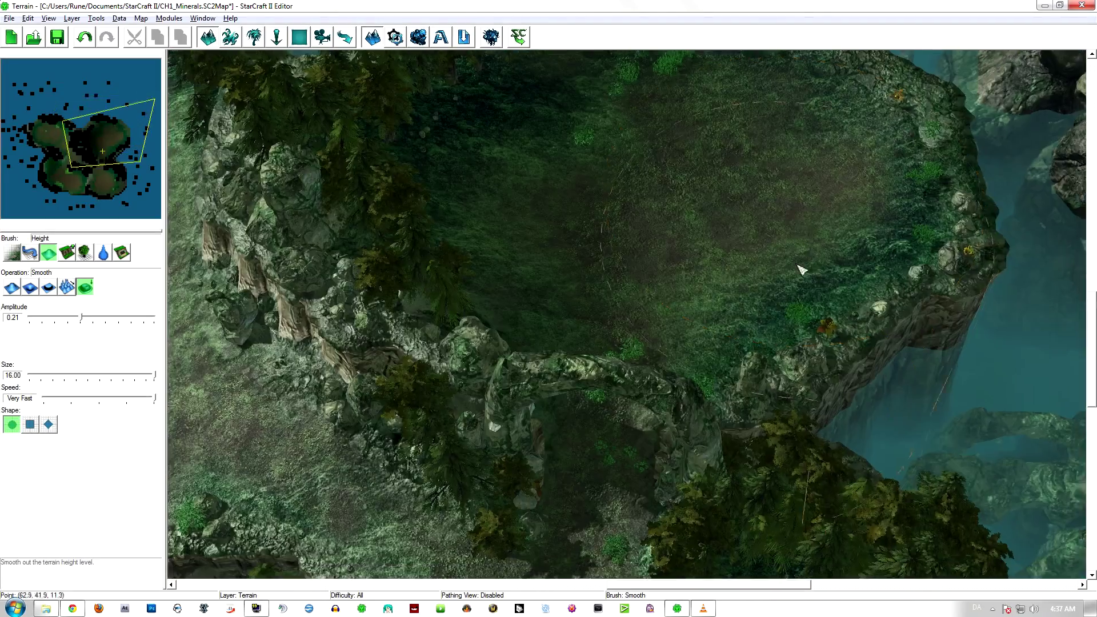
{"action": "right_click_drag", "start_coordinate": [703, 313], "coordinate": [722, 276], "text": "ctrl"}
{"action": "middle_click_drag", "start_coordinate": [722, 276], "coordinate": [353, 341]}
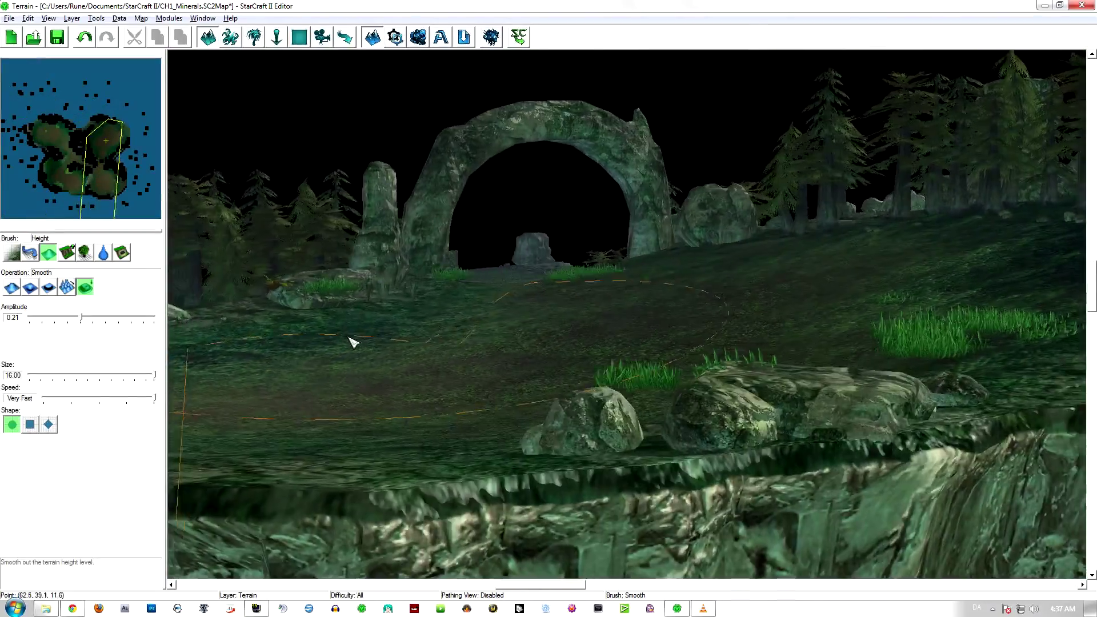
{"action": "right_click_drag", "start_coordinate": [381, 342], "coordinate": [397, 343], "text": "ctrl"}
{"action": "scroll", "coordinate": [397, 344], "scroll_direction": "up", "scroll_amount": 2}
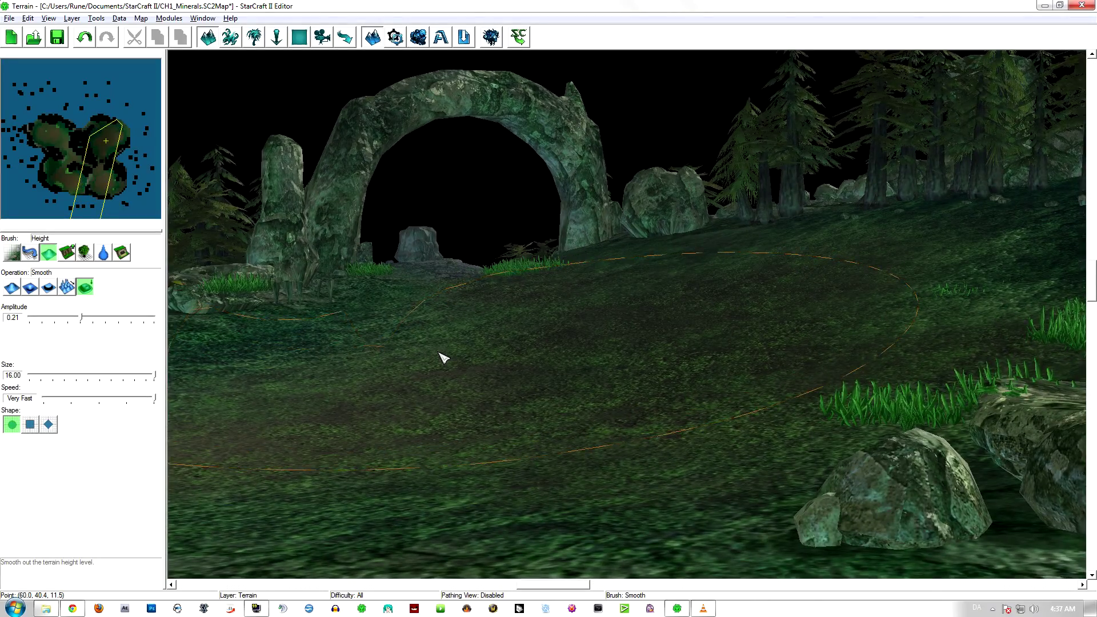
{"action": "key", "text": "ctrl+shift+c"}
Examine the southwest basin, the southeast plateau's ground and the central path for remaining unevenness
{"action": "right_click_drag", "start_coordinate": [444, 357], "coordinate": [810, 391]}
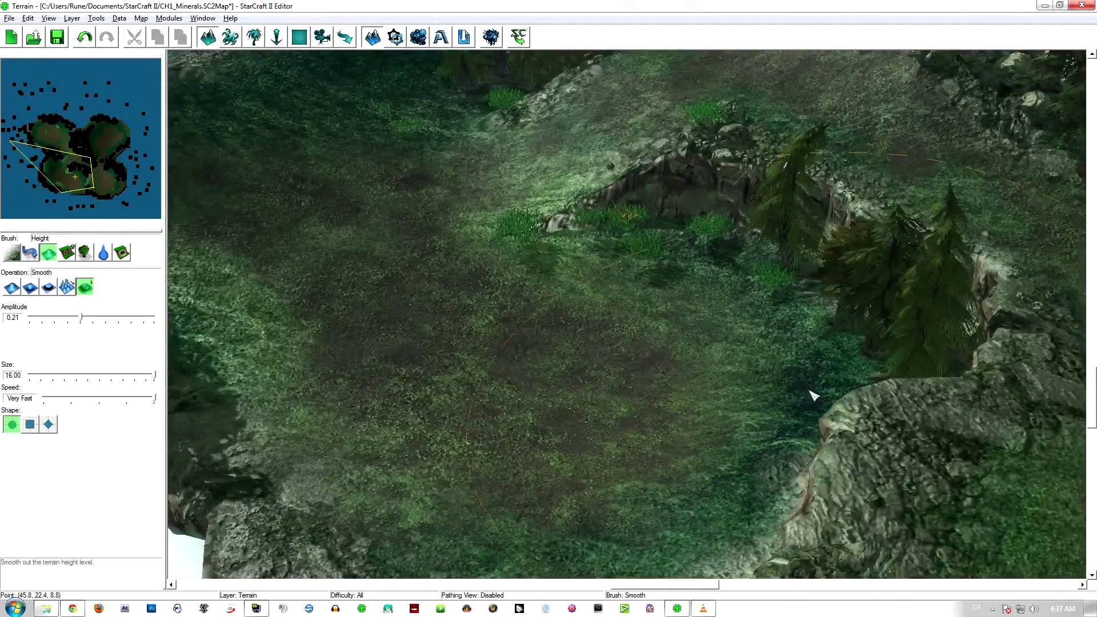
{"action": "right_click_drag", "start_coordinate": [460, 278], "coordinate": [779, 382]}
{"action": "right_click_drag", "start_coordinate": [755, 429], "coordinate": [485, 308]}
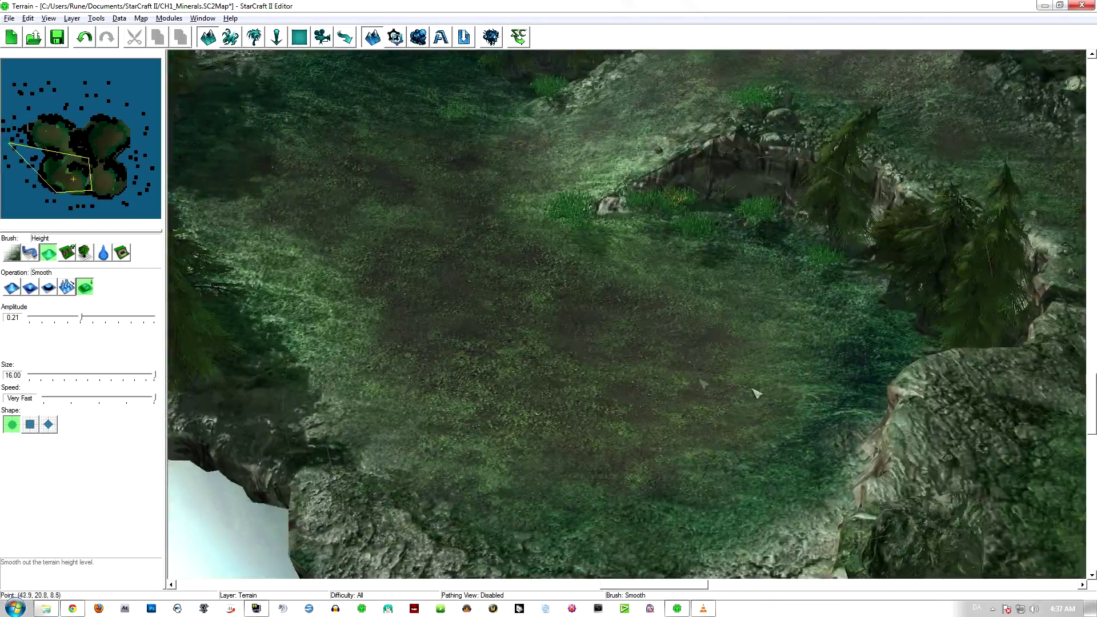
{"action": "middle_click_drag", "start_coordinate": [756, 394], "coordinate": [592, 289]}
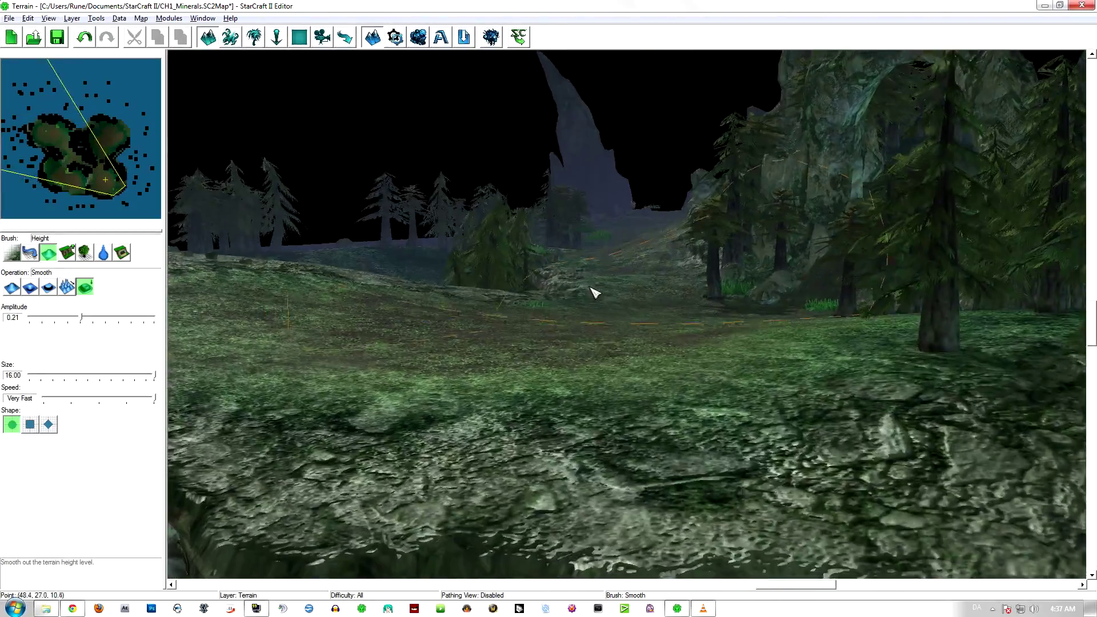
{"action": "middle_click_drag", "start_coordinate": [675, 346], "coordinate": [715, 413]}
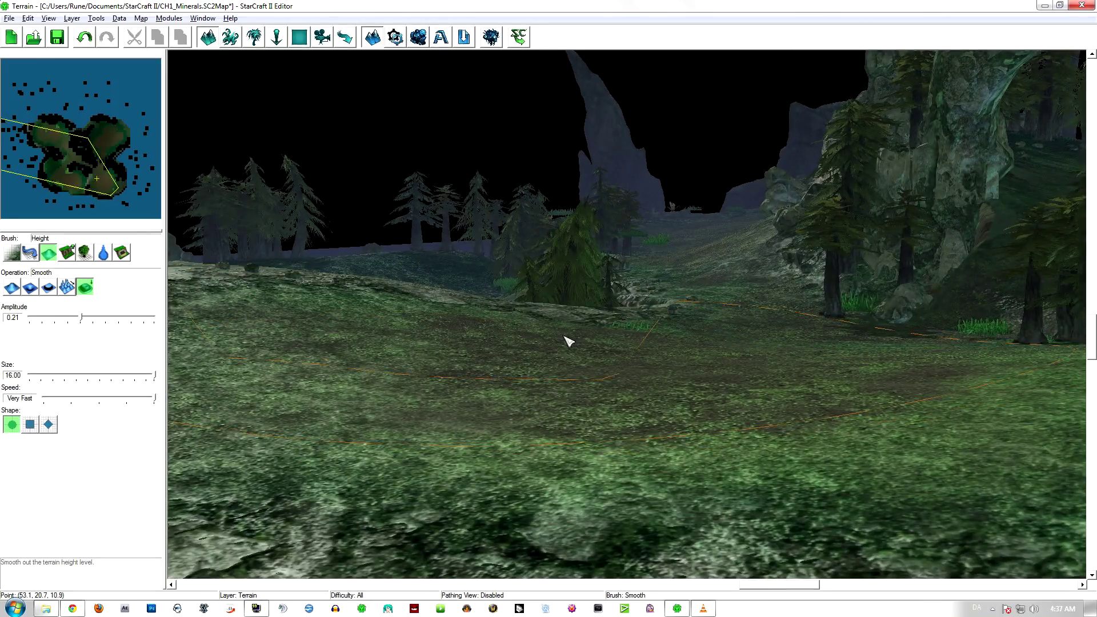
{"action": "middle_click_drag", "start_coordinate": [558, 338], "coordinate": [503, 405]}
{"action": "middle_click_drag", "start_coordinate": [820, 317], "coordinate": [778, 351]}
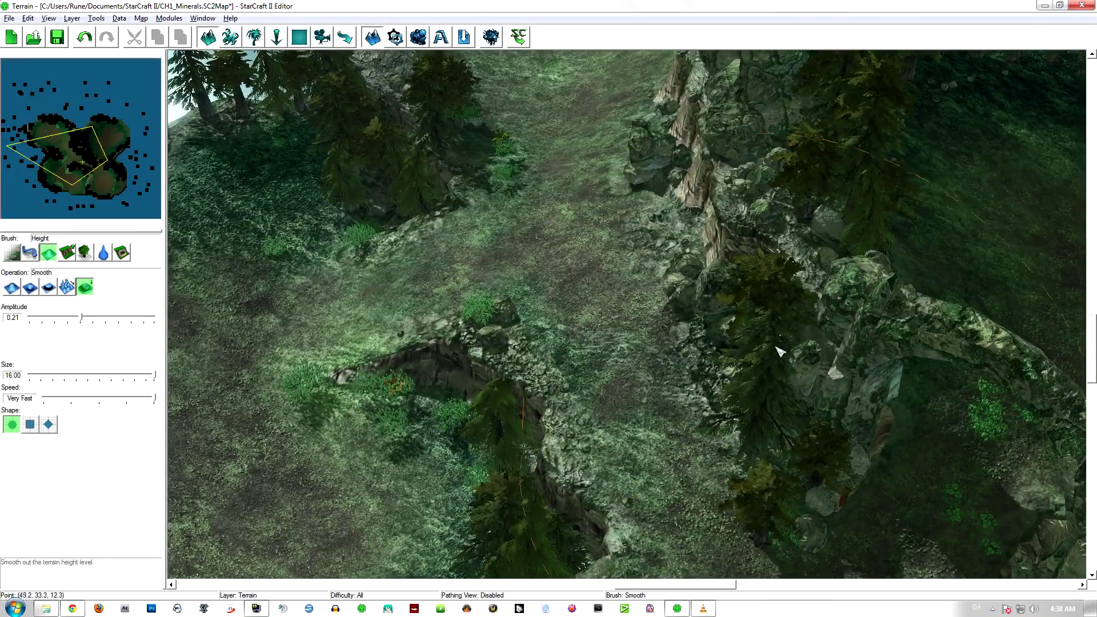
{"action": "middle_click_drag", "start_coordinate": [725, 327], "coordinate": [362, 290]}
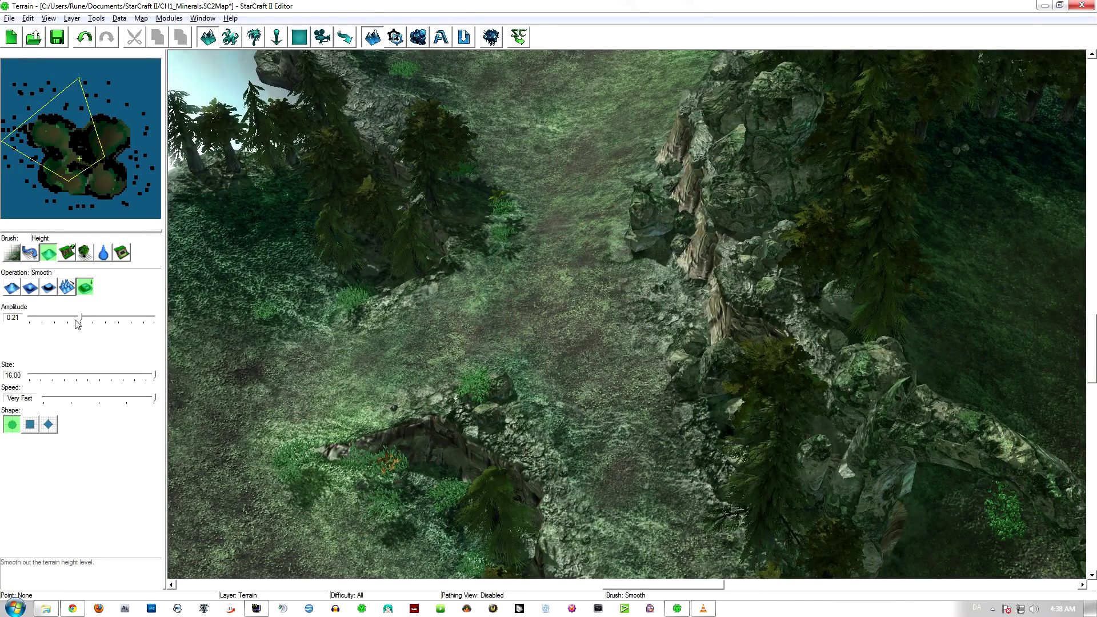
Set the Smooth amplitude to 0.07 and level the central path with the Uniform height operation at brush size 4.00
{"action": "left_click_drag", "start_coordinate": [81, 318], "coordinate": [61, 321]}
{"action": "left_click", "coordinate": [48, 287]}
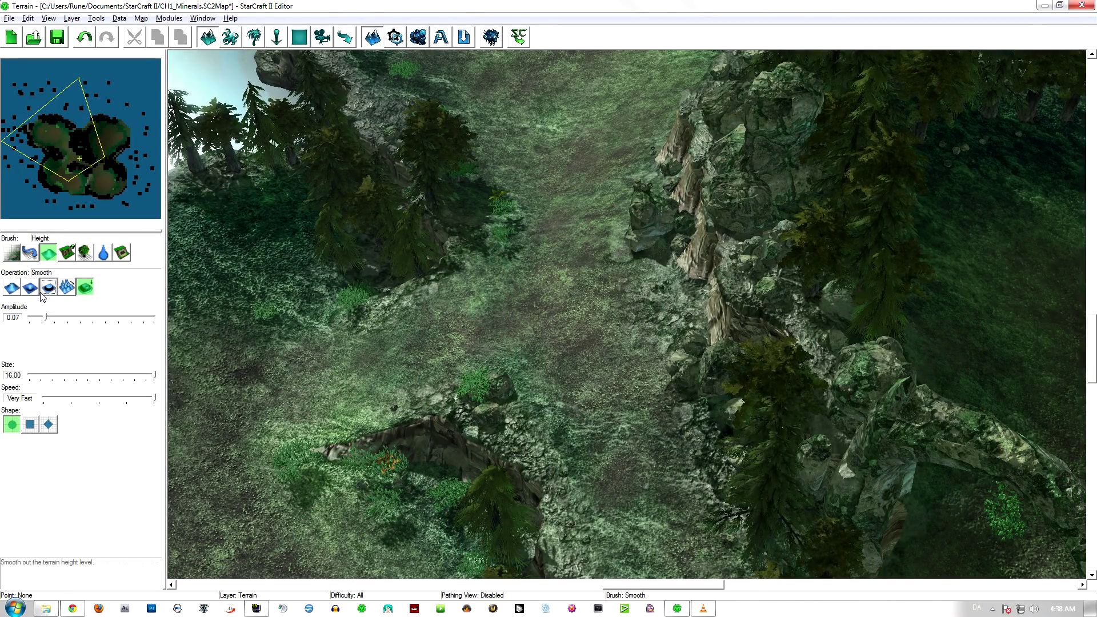
{"action": "middle_click_drag", "start_coordinate": [400, 366], "coordinate": [501, 376]}
{"action": "left_click_drag", "start_coordinate": [84, 375], "coordinate": [46, 375]}
{"action": "mouse_move", "coordinate": [566, 442]}
{"action": "middle_mouse_down"}
{"action": "mouse_move", "coordinate": [622, 356]}
{"action": "mouse_move", "coordinate": [593, 306]}
{"action": "mouse_move", "coordinate": [627, 384]}
{"action": "mouse_move", "coordinate": [637, 378]}
{"action": "middle_mouse_up"}
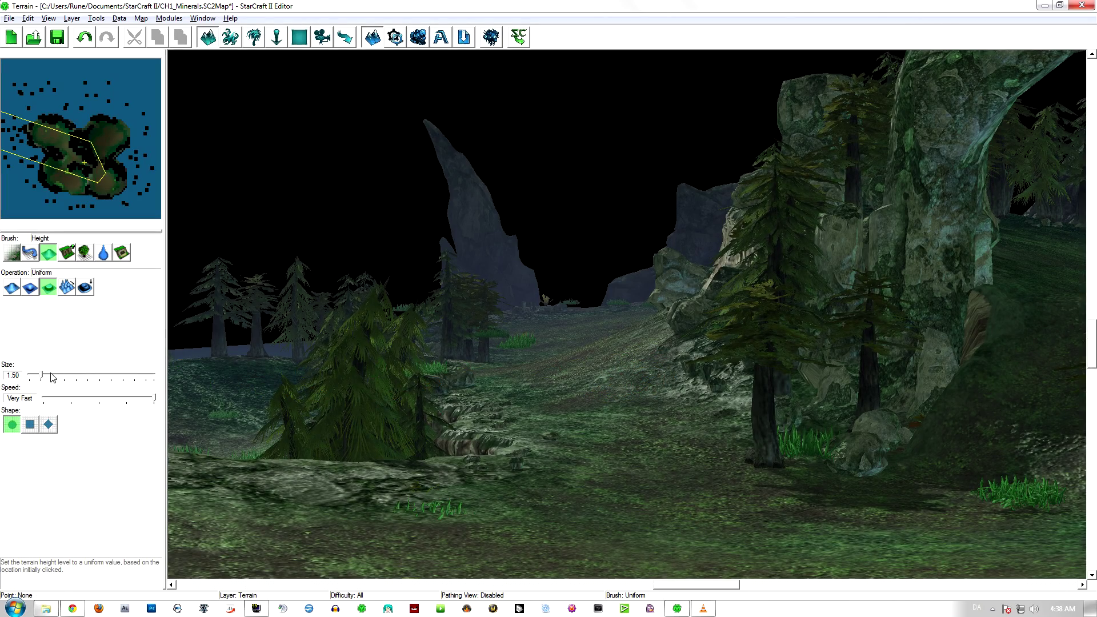
{"action": "mouse_move", "coordinate": [599, 370]}
{"action": "middle_mouse_down"}
{"action": "mouse_move", "coordinate": [608, 363]}
{"action": "mouse_move", "coordinate": [620, 416]}
{"action": "mouse_move", "coordinate": [601, 380]}
{"action": "middle_mouse_up"}
{"action": "mouse_move", "coordinate": [637, 451]}
{"action": "left_mouse_down"}
{"action": "mouse_move", "coordinate": [580, 225]}
{"action": "mouse_move", "coordinate": [581, 255]}
{"action": "mouse_move", "coordinate": [640, 406]}
{"action": "mouse_move", "coordinate": [573, 279]}
{"action": "mouse_move", "coordinate": [527, 372]}
{"action": "mouse_move", "coordinate": [513, 363]}
{"action": "mouse_move", "coordinate": [553, 464]}
{"action": "left_mouse_up"}
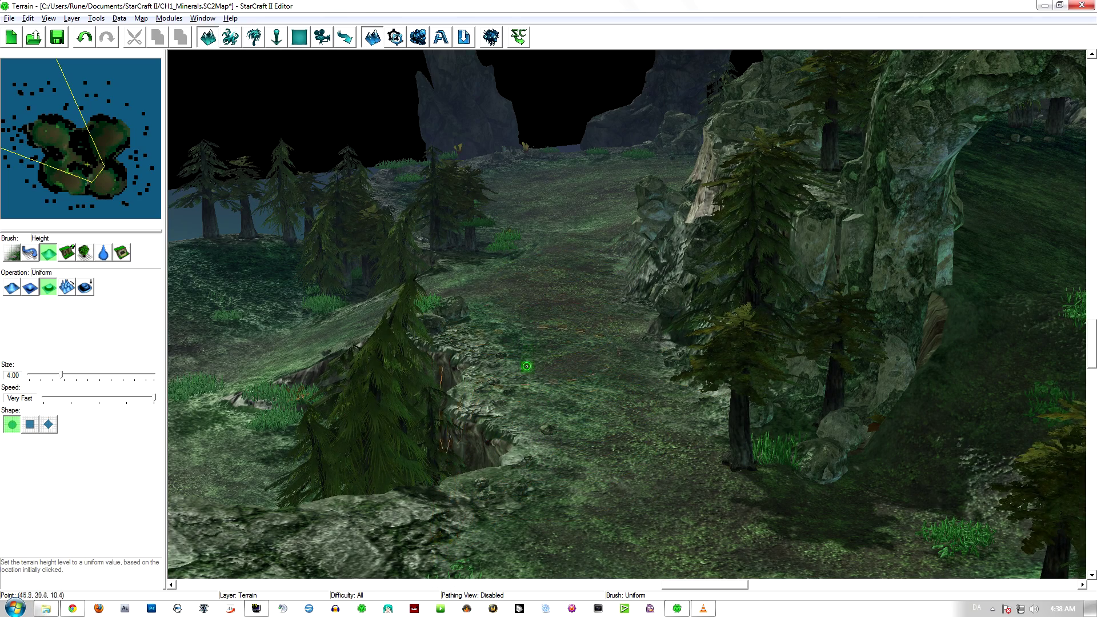
{"action": "mouse_move", "coordinate": [527, 367]}
{"action": "left_mouse_down"}
{"action": "mouse_move", "coordinate": [477, 283]}
{"action": "mouse_move", "coordinate": [595, 218]}
{"action": "mouse_move", "coordinate": [574, 274]}
{"action": "left_mouse_up"}
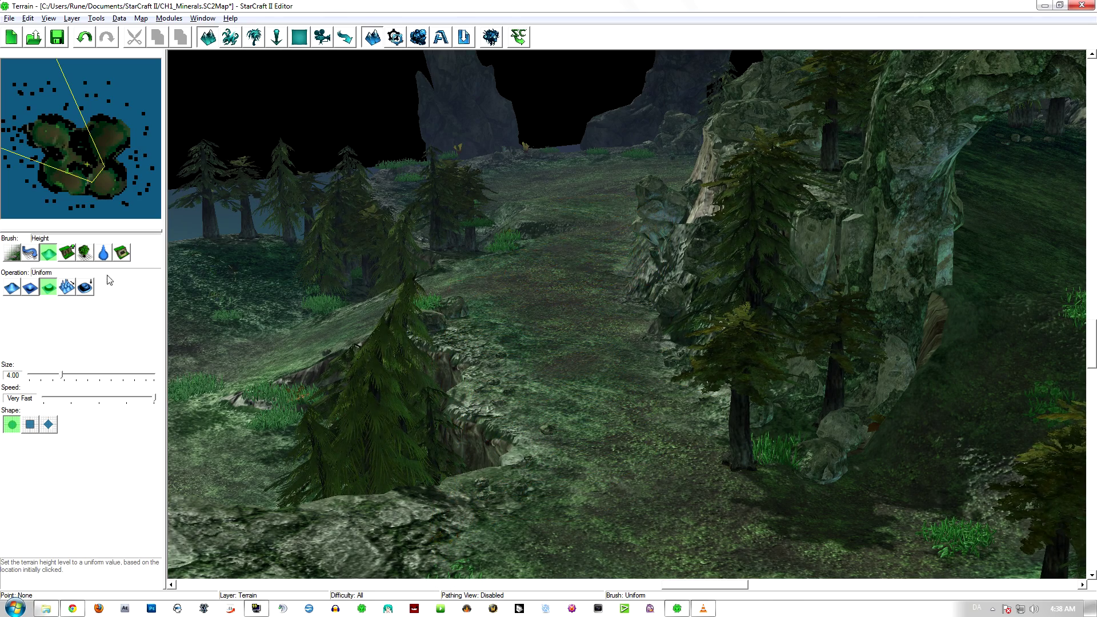
Smooth the levelled central path up towards the northwest plateau with the Smooth operation at amplitude 0.07 and size 4.00
{"action": "left_click", "coordinate": [85, 287]}
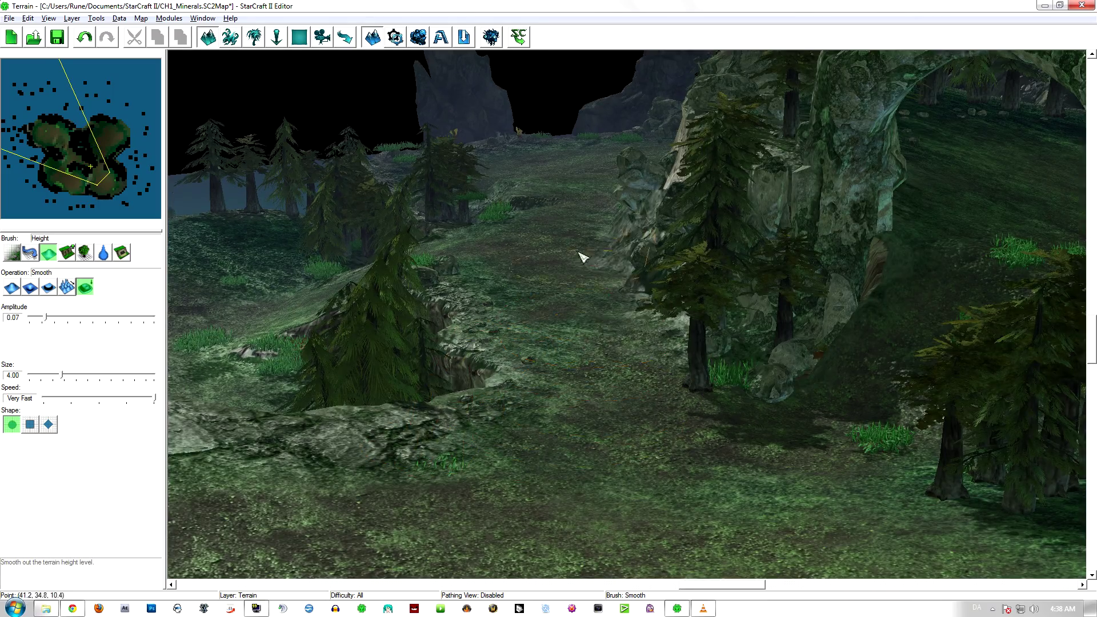
{"action": "left_click_drag", "start_coordinate": [578, 253], "coordinate": [612, 277]}
{"action": "mouse_move", "coordinate": [612, 277]}
{"action": "right_mouse_down"}
{"action": "mouse_move", "coordinate": [646, 433]}
{"action": "mouse_move", "coordinate": [672, 439]}
{"action": "right_mouse_up"}
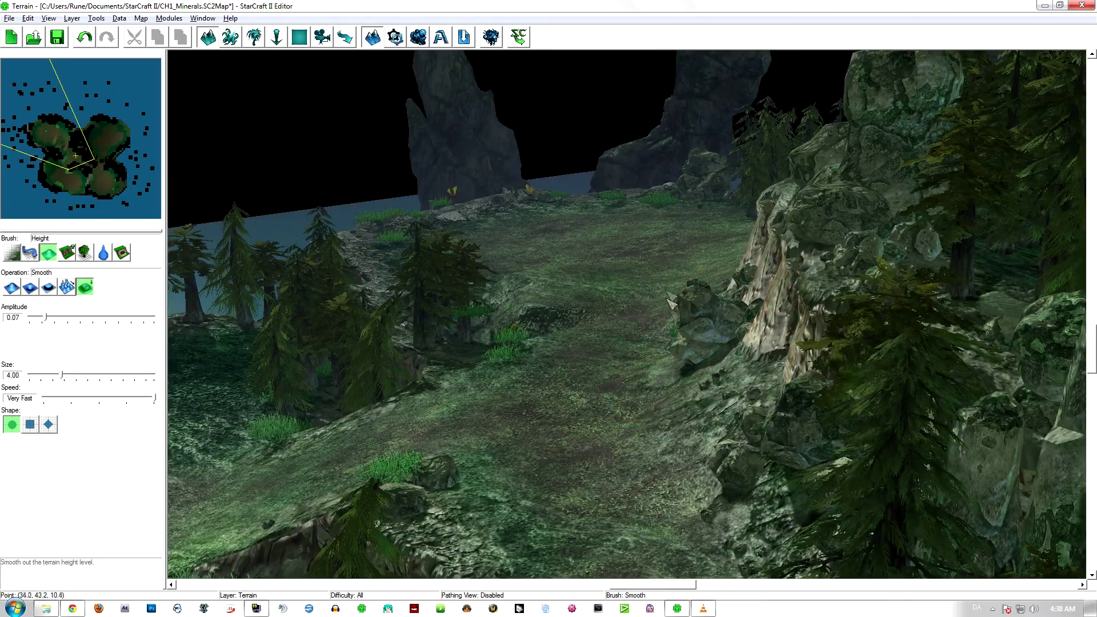
{"action": "right_click_drag", "start_coordinate": [667, 293], "coordinate": [663, 343]}
{"action": "mouse_move", "coordinate": [606, 318]}
{"action": "left_mouse_down"}
{"action": "mouse_move", "coordinate": [569, 321]}
{"action": "mouse_move", "coordinate": [594, 306]}
{"action": "left_mouse_up"}
{"action": "mouse_move", "coordinate": [631, 288]}
{"action": "right_mouse_down"}
{"action": "mouse_move", "coordinate": [609, 314]}
{"action": "mouse_move", "coordinate": [614, 349]}
{"action": "mouse_move", "coordinate": [588, 397]}
{"action": "mouse_move", "coordinate": [564, 319]}
{"action": "mouse_move", "coordinate": [609, 369]}
{"action": "right_mouse_up"}
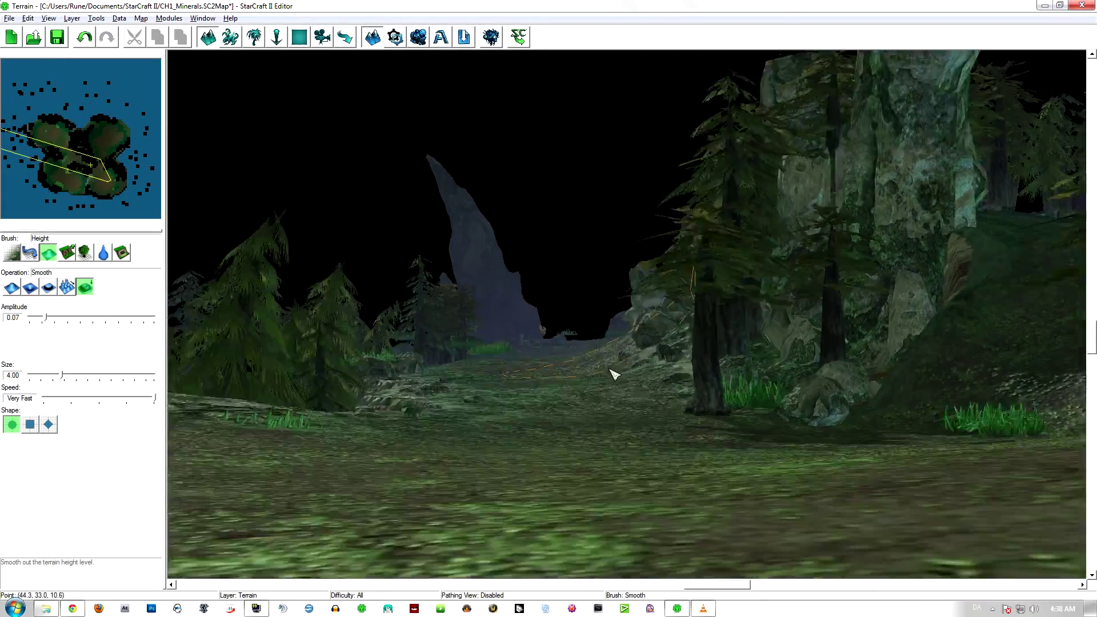
Examine the reworked central path and the southeast plateau from ground level and from beyond the southern cliffs
{"action": "middle_click_drag", "start_coordinate": [614, 374], "coordinate": [583, 382]}
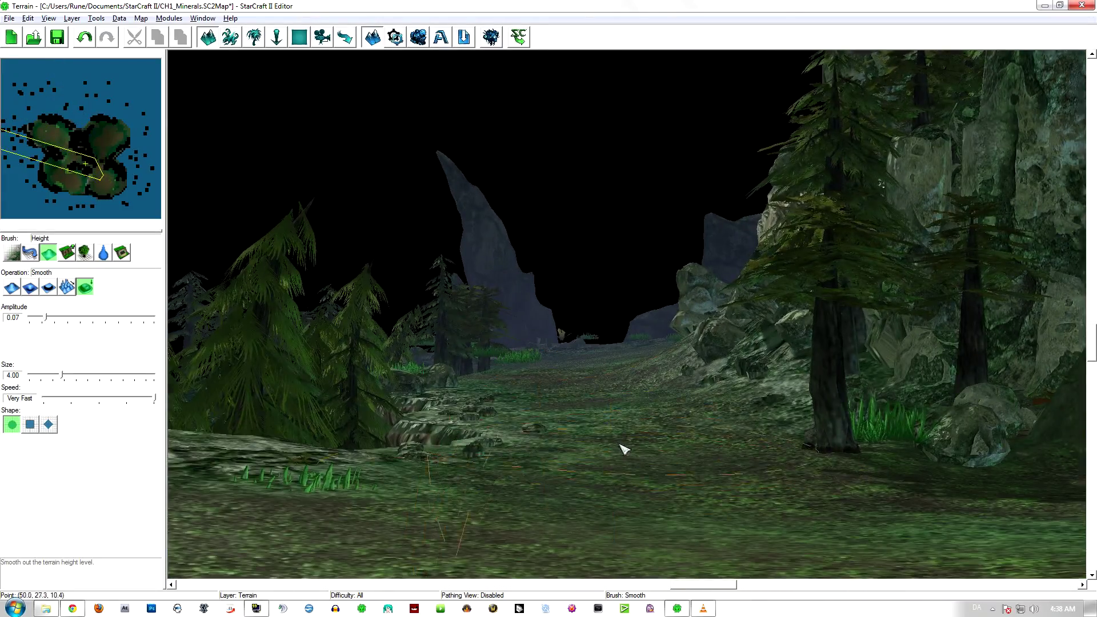
{"action": "middle_click_drag", "start_coordinate": [625, 449], "coordinate": [687, 467]}
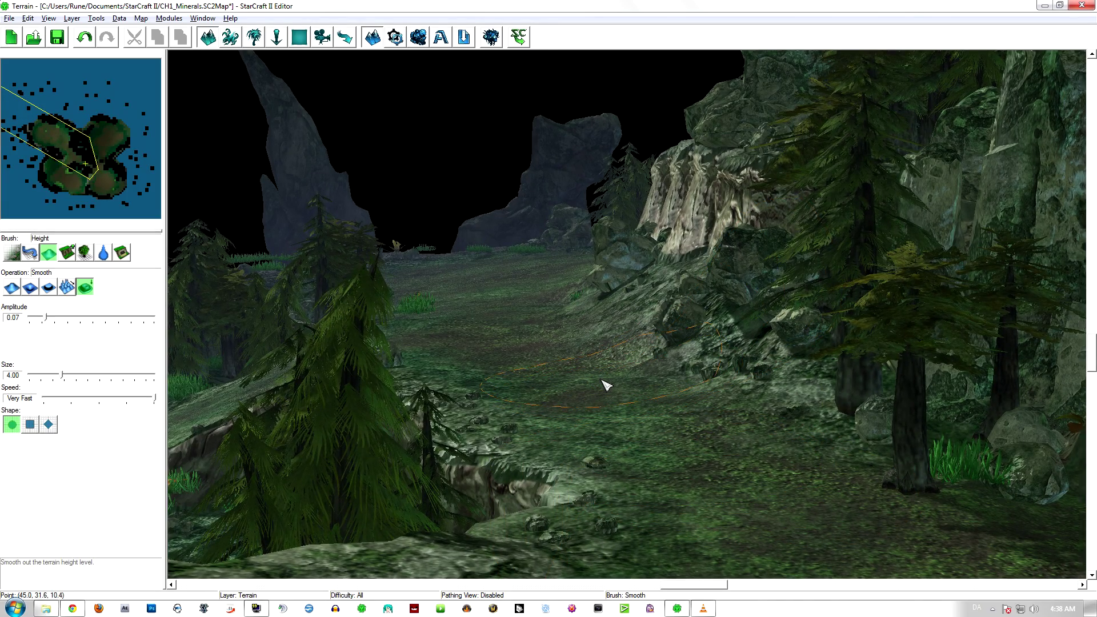
{"action": "middle_click_drag", "start_coordinate": [550, 365], "coordinate": [796, 470]}
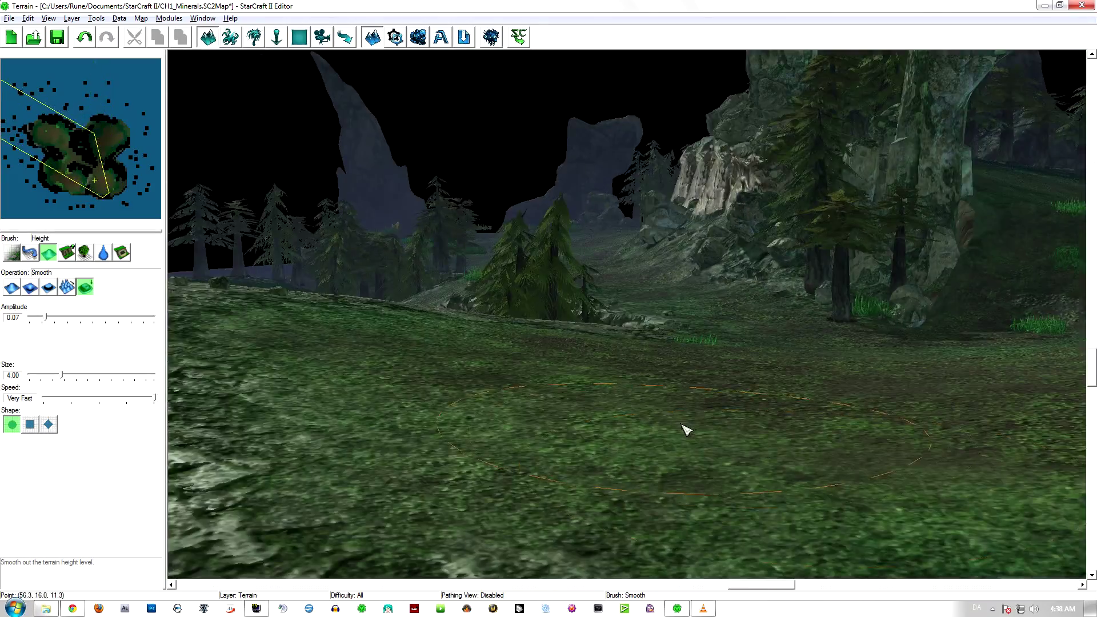
{"action": "right_click_drag", "start_coordinate": [681, 424], "coordinate": [546, 326]}
{"action": "key", "text": "ctrl+shift+c"}
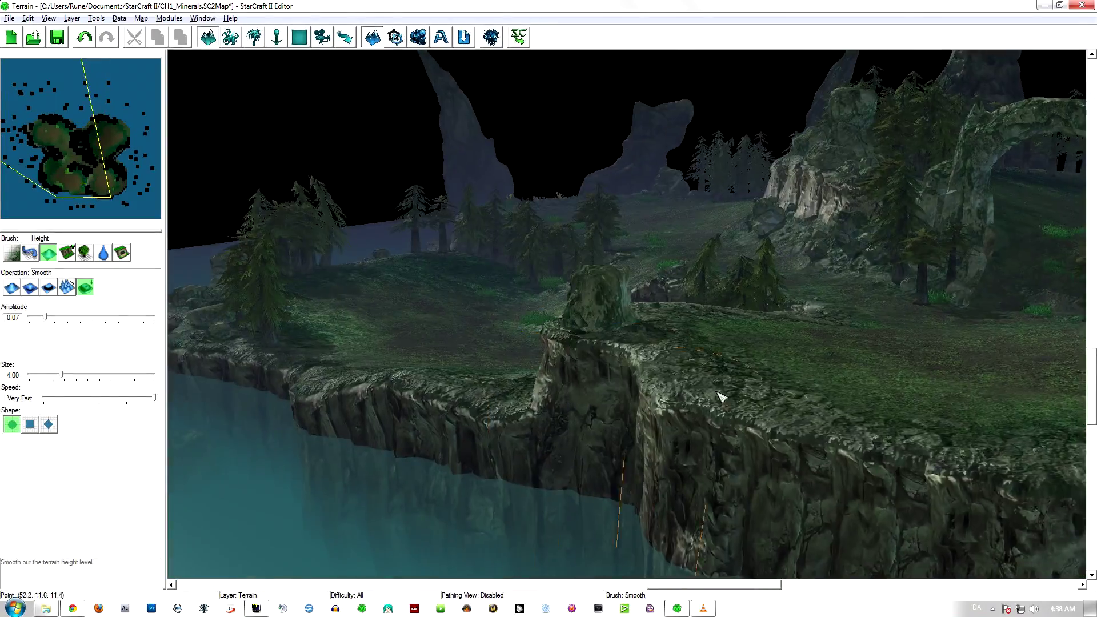
{"action": "right_click_drag", "start_coordinate": [717, 395], "coordinate": [585, 469]}
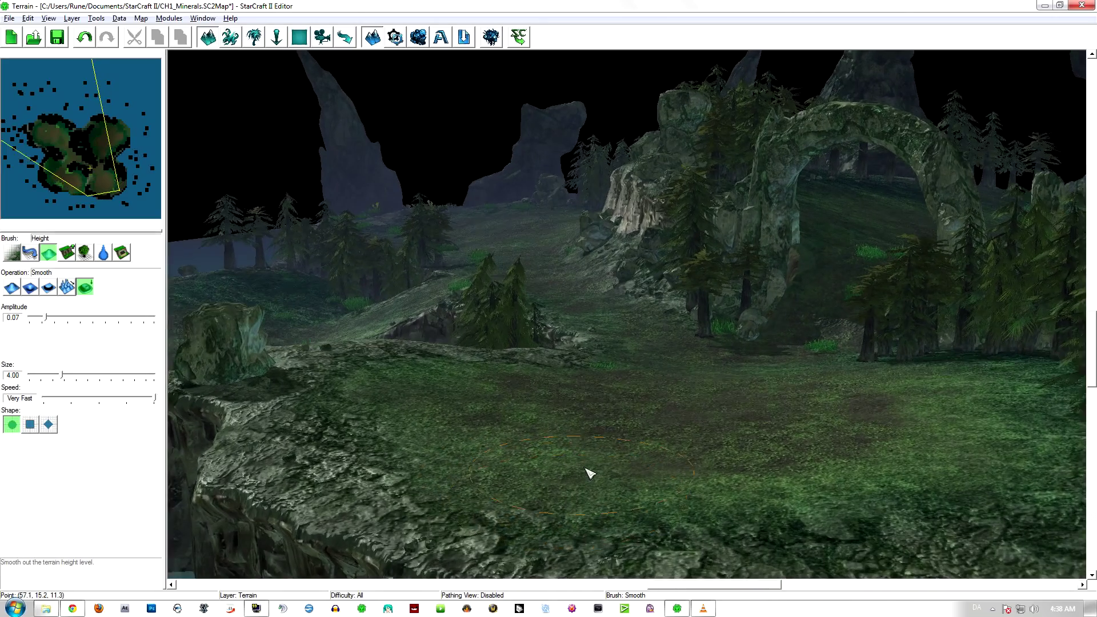
{"action": "middle_click_drag", "start_coordinate": [671, 462], "coordinate": [213, 315]}
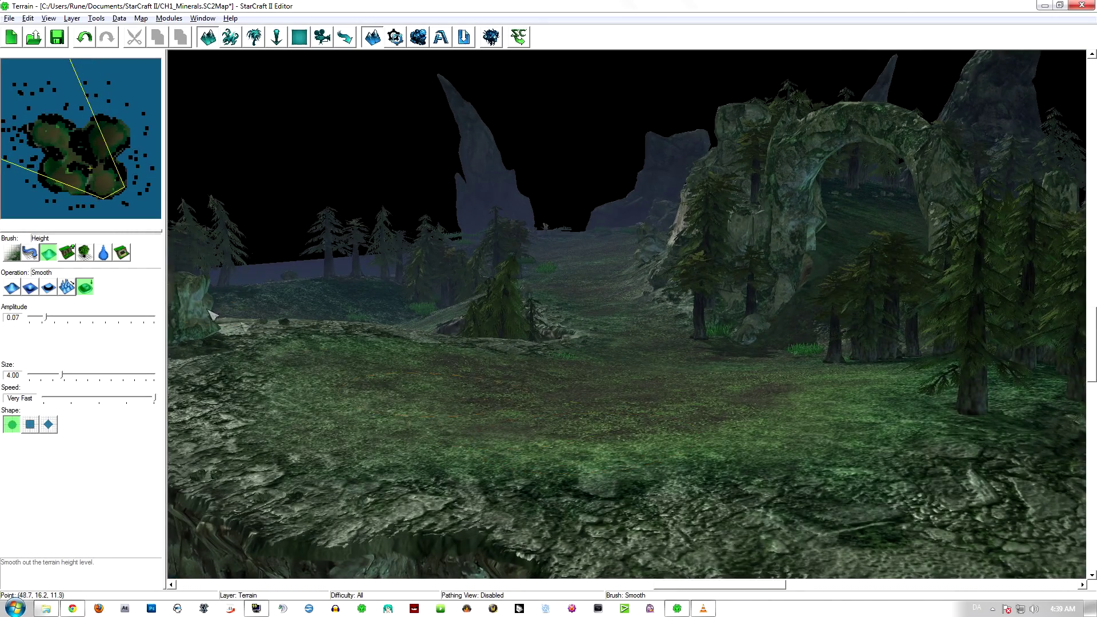
Switch to the Foliage brush and generate foliage across the terrain at a density of 2.00 per cell
{"action": "left_click", "coordinate": [84, 253]}
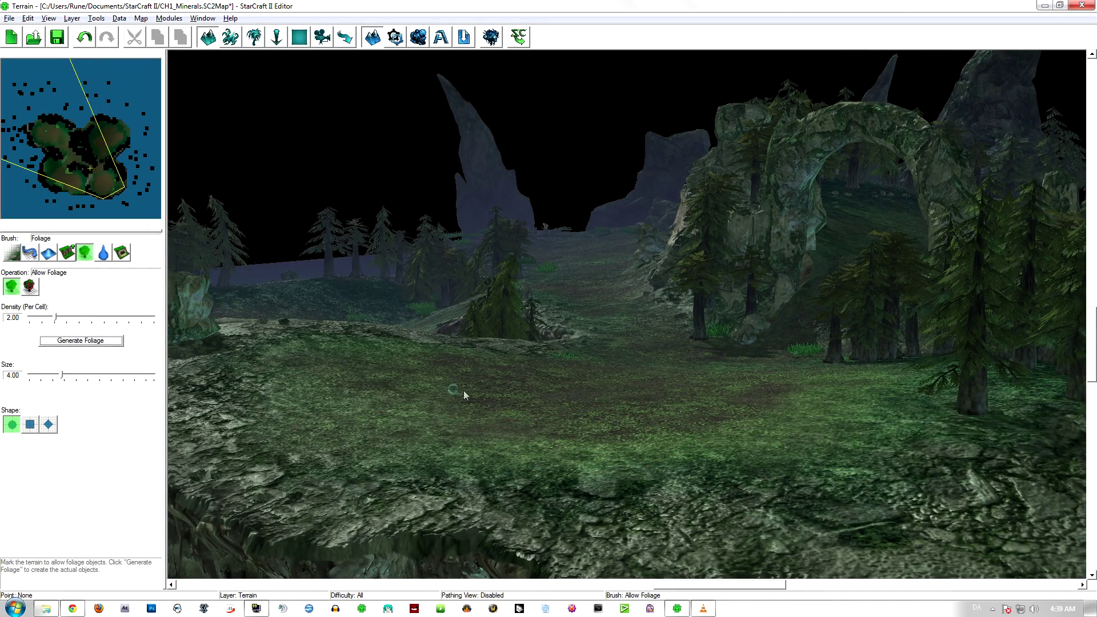
{"action": "left_click", "coordinate": [281, 476]}
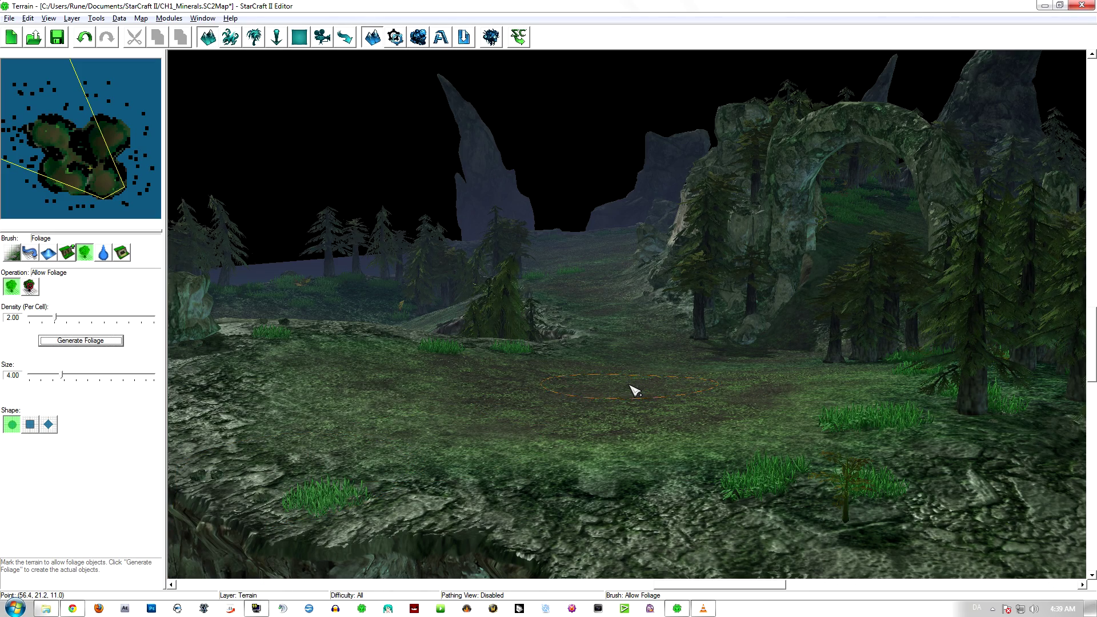
{"action": "right_click_drag", "start_coordinate": [585, 397], "coordinate": [686, 395]}
{"action": "scroll", "coordinate": [583, 419], "scroll_direction": "up", "scroll_amount": 4}
{"action": "middle_click_drag", "start_coordinate": [689, 399], "coordinate": [524, 396]}
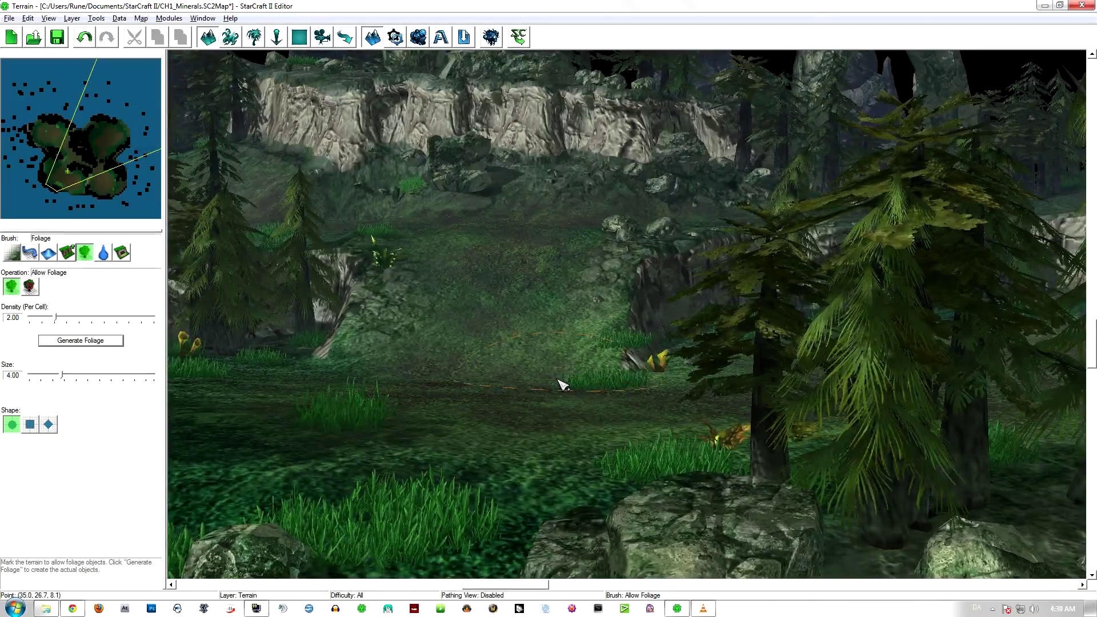
Switch back to the Height brush with its Smooth operation over the northwest plateau
{"action": "key", "text": "ctrl+shift+c"}
{"action": "right_click_drag", "start_coordinate": [563, 382], "coordinate": [937, 263]}
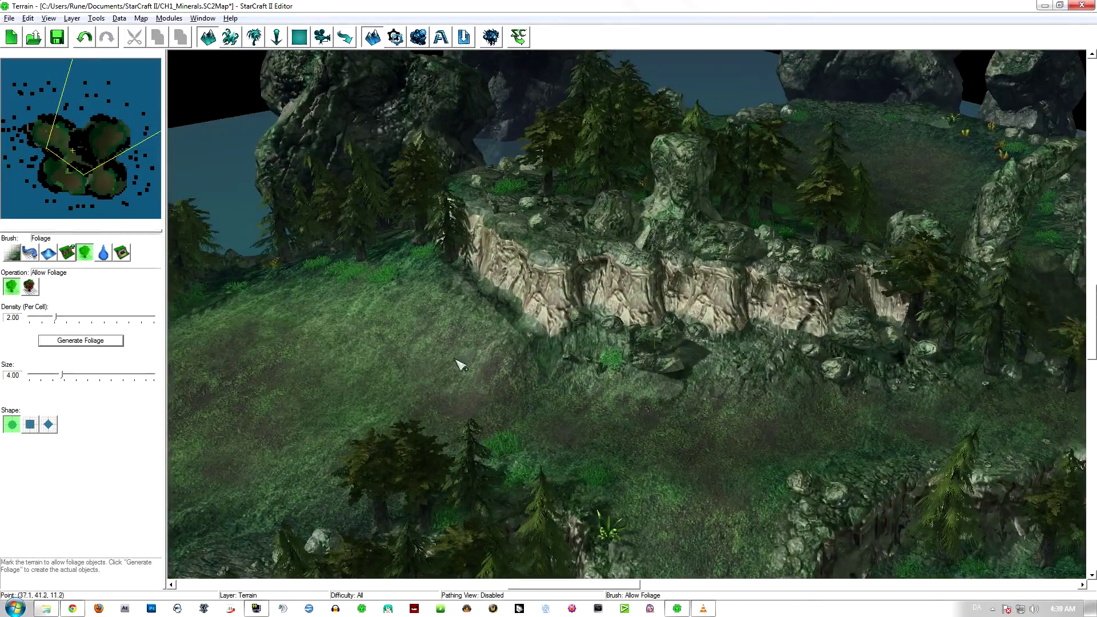
{"action": "left_click", "coordinate": [48, 252]}
{"action": "left_click", "coordinate": [86, 287]}
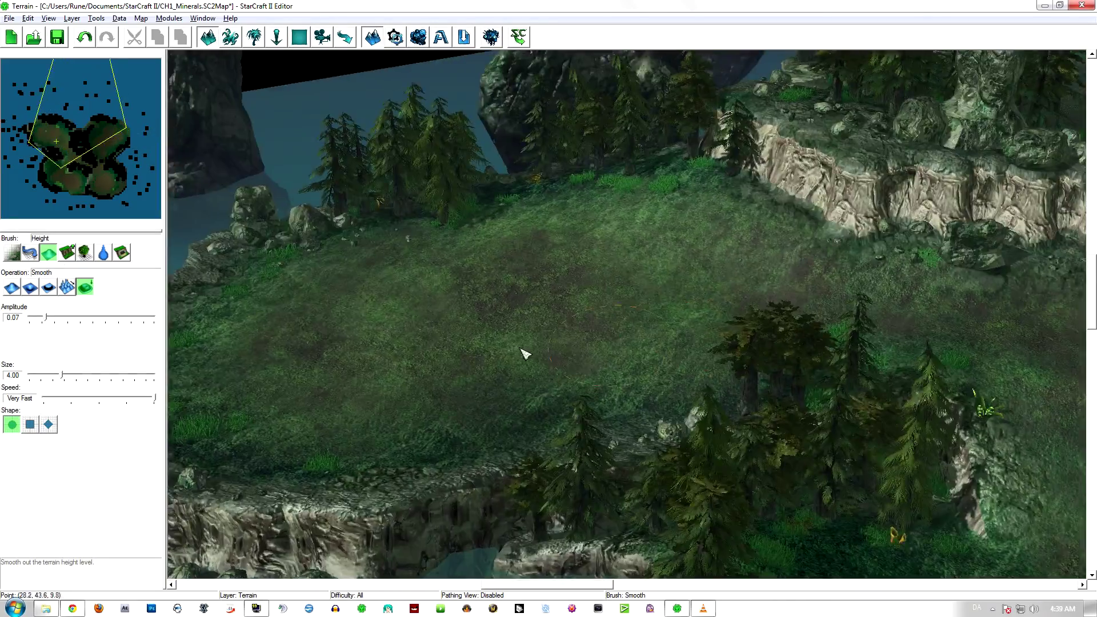
Examine the northwest plateau from ground level and above, the southwest ground below its slope, and the area around the stone arch
{"action": "middle_click_drag", "start_coordinate": [524, 354], "coordinate": [796, 351]}
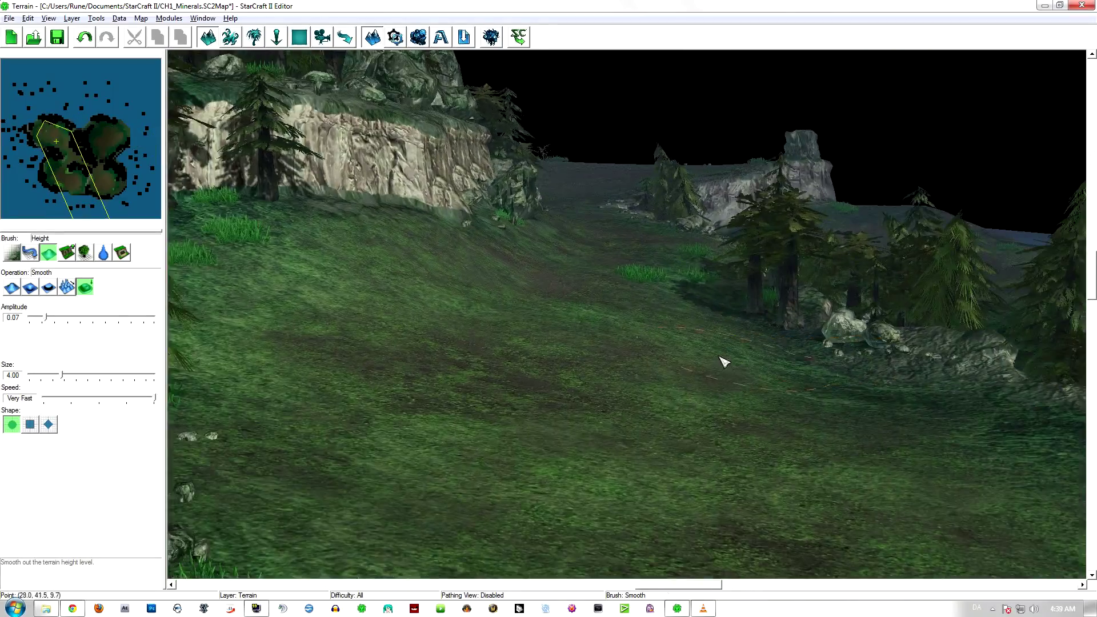
{"action": "key", "text": "ctrl+shift+c"}
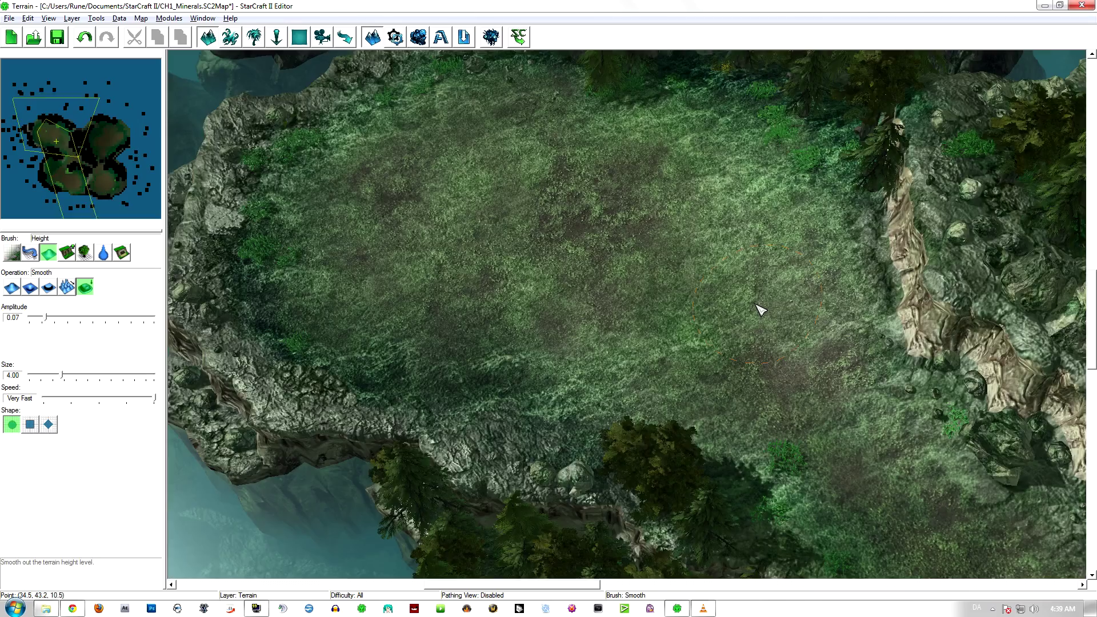
{"action": "middle_click_drag", "start_coordinate": [743, 292], "coordinate": [618, 265]}
{"action": "middle_click_drag", "start_coordinate": [507, 274], "coordinate": [428, 388]}
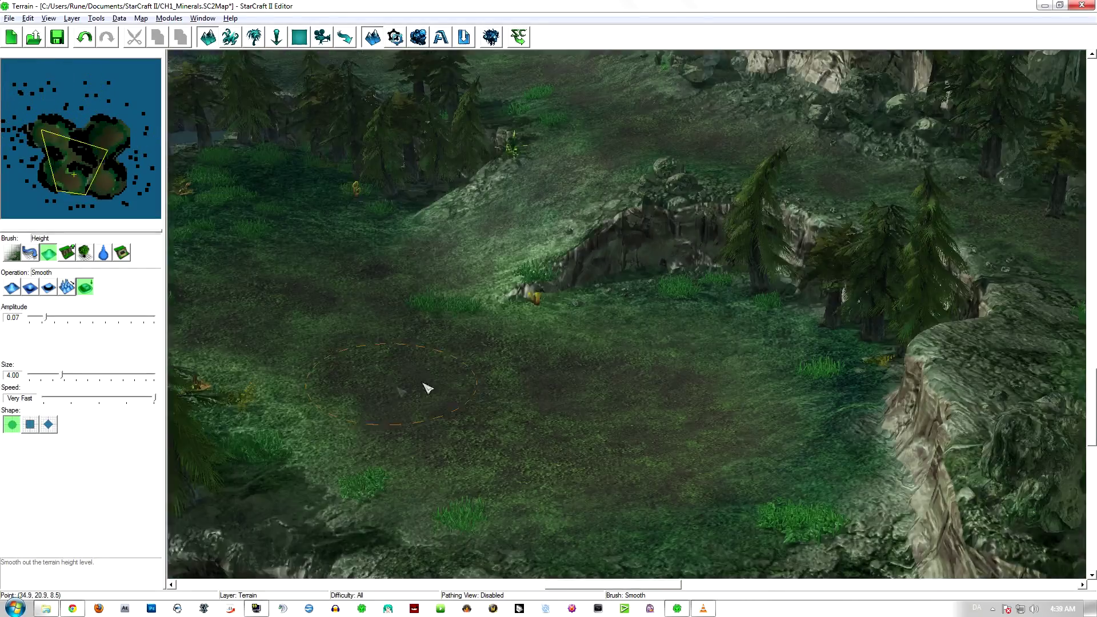
{"action": "middle_click_drag", "start_coordinate": [758, 325], "coordinate": [514, 365]}
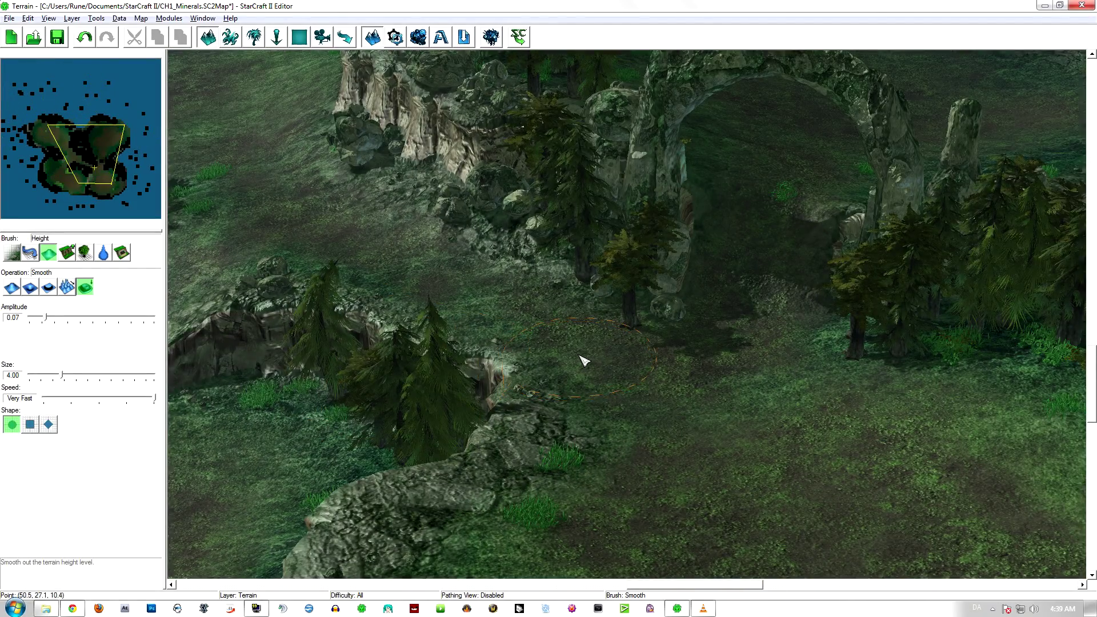